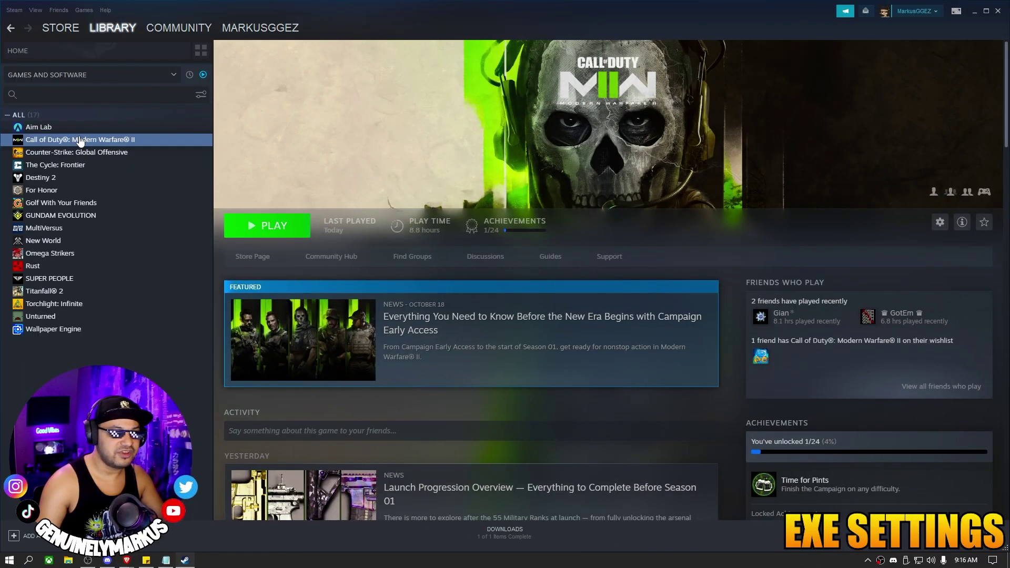
Open Modern Warfare II's installation folder through Steam's Manage > Browse local files
{"action": "right_click", "coordinate": [80, 137]}
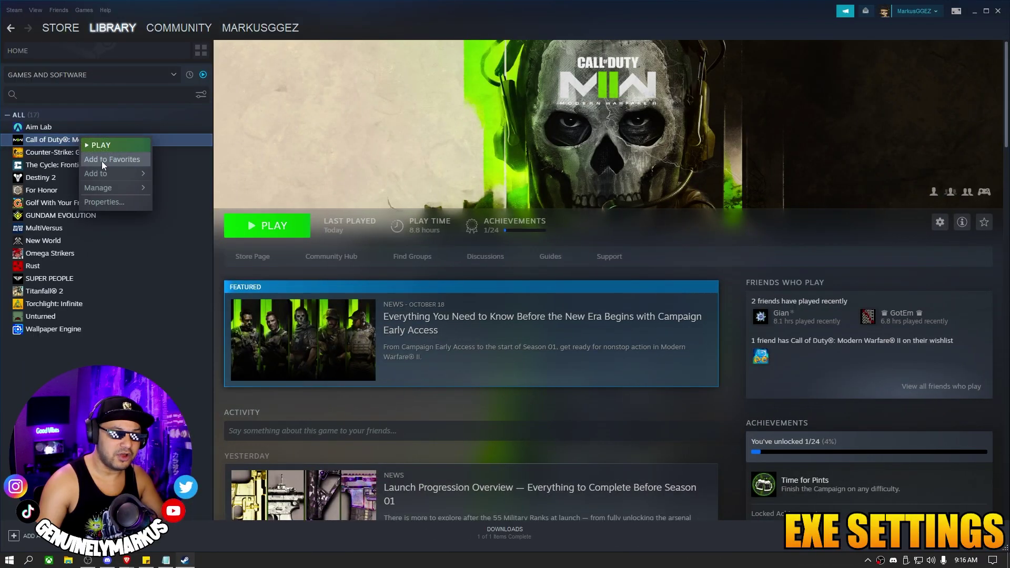
{"action": "mouse_move", "coordinate": [113, 190]}
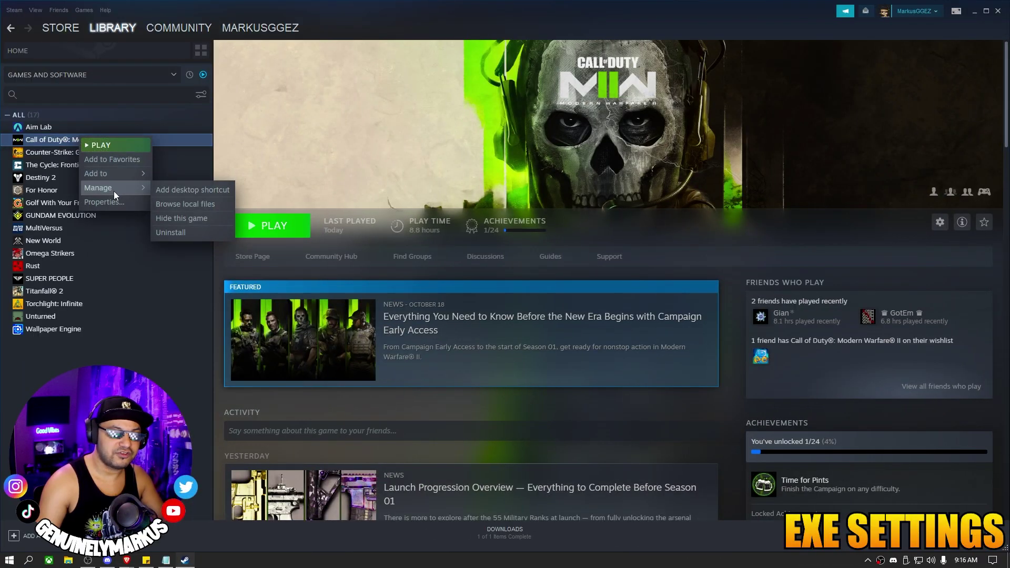
{"action": "left_click", "coordinate": [187, 205]}
{"action": "scroll", "coordinate": [445, 292], "scroll_direction": "down", "scroll_amount": 5}
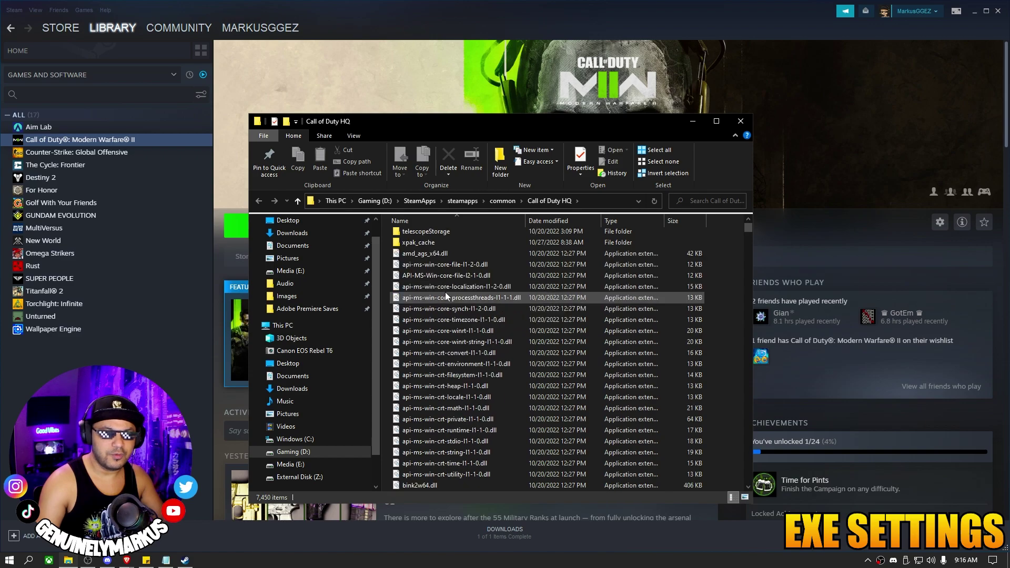
{"action": "scroll", "coordinate": [445, 297], "scroll_direction": "down", "scroll_amount": 2}
In cod.exe's Compatibility properties, disable fullscreen optimizations and override high DPI scaling by Application
{"action": "left_click", "coordinate": [412, 343]}
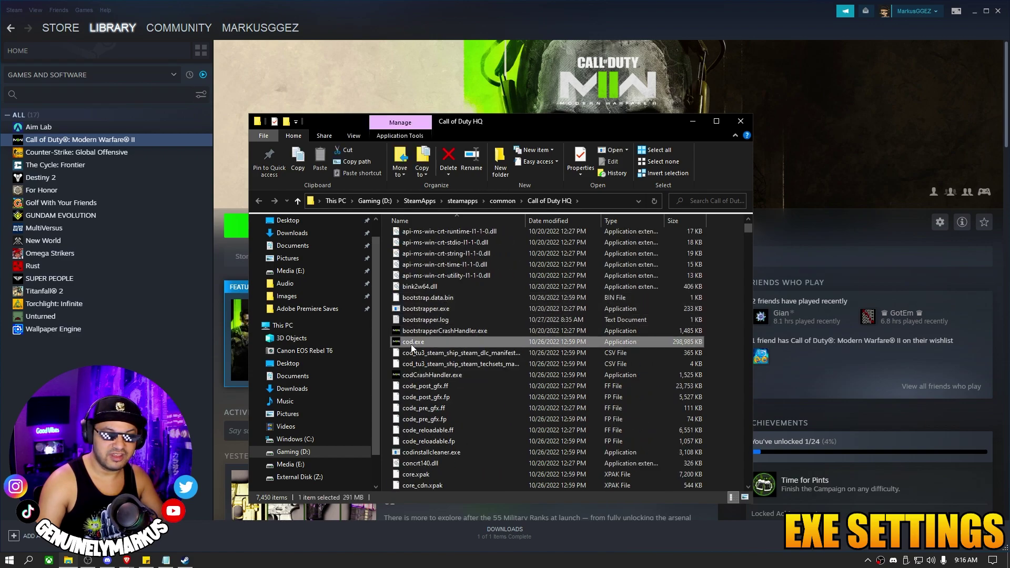
{"action": "right_click", "coordinate": [411, 343]}
{"action": "left_click", "coordinate": [432, 335]}
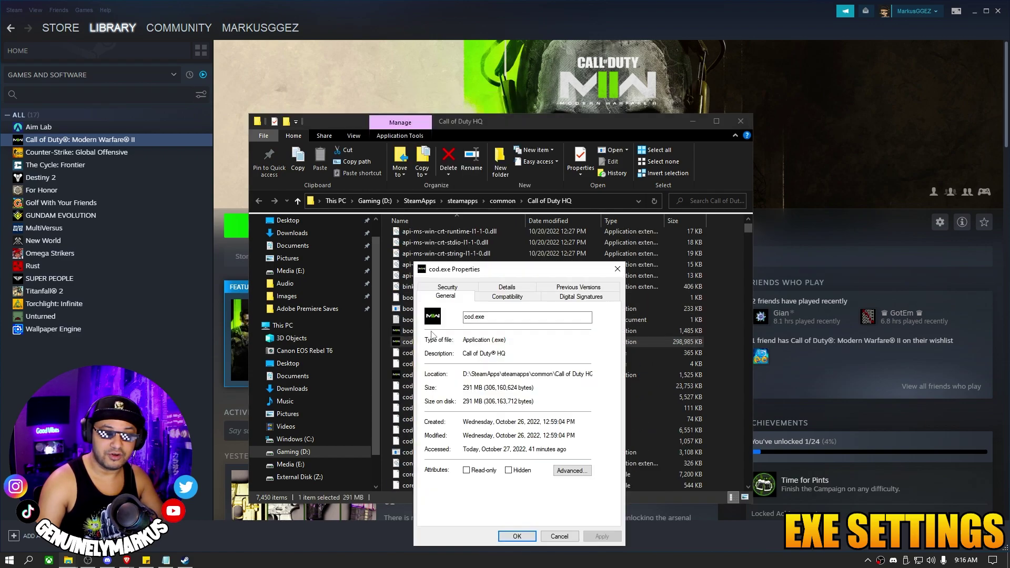
{"action": "left_click", "coordinate": [500, 298]}
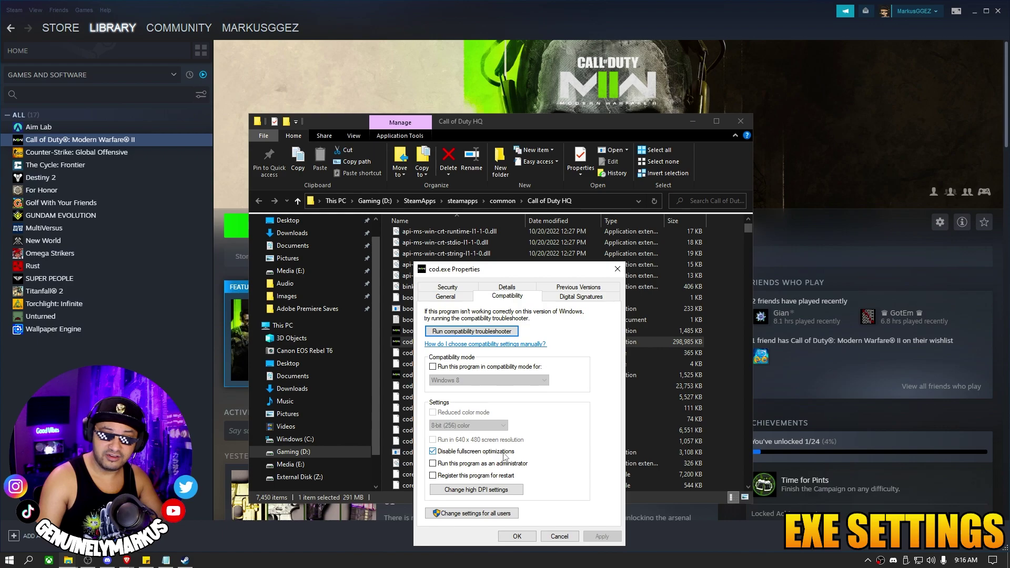
{"action": "left_click", "coordinate": [477, 490]}
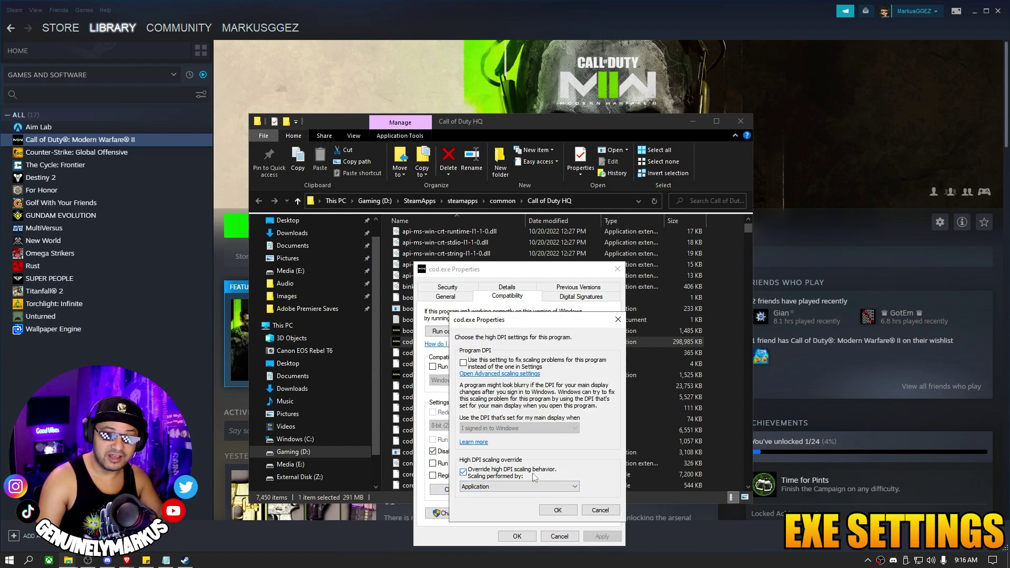
{"action": "left_click", "coordinate": [545, 509]}
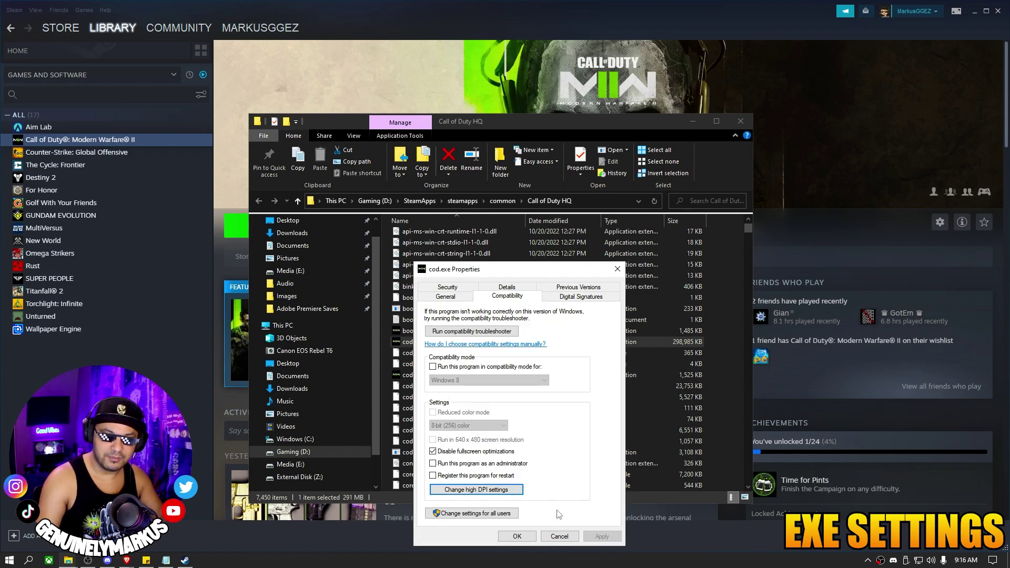
{"action": "left_click", "coordinate": [517, 536]}
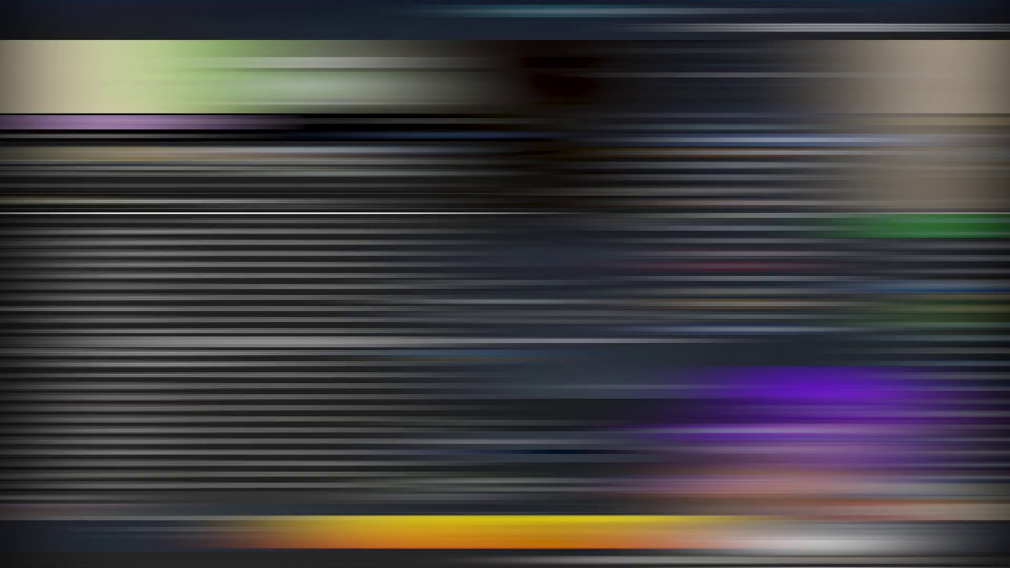
Copy the game folder's path and open Windows Graphics settings by searching 'graphics'
{"action": "left_click", "coordinate": [535, 201]}
{"action": "left_click", "coordinate": [535, 200]}
{"action": "left_click_drag", "start_coordinate": [535, 200], "coordinate": [316, 201]}
{"action": "key", "text": "ctrl+c"}
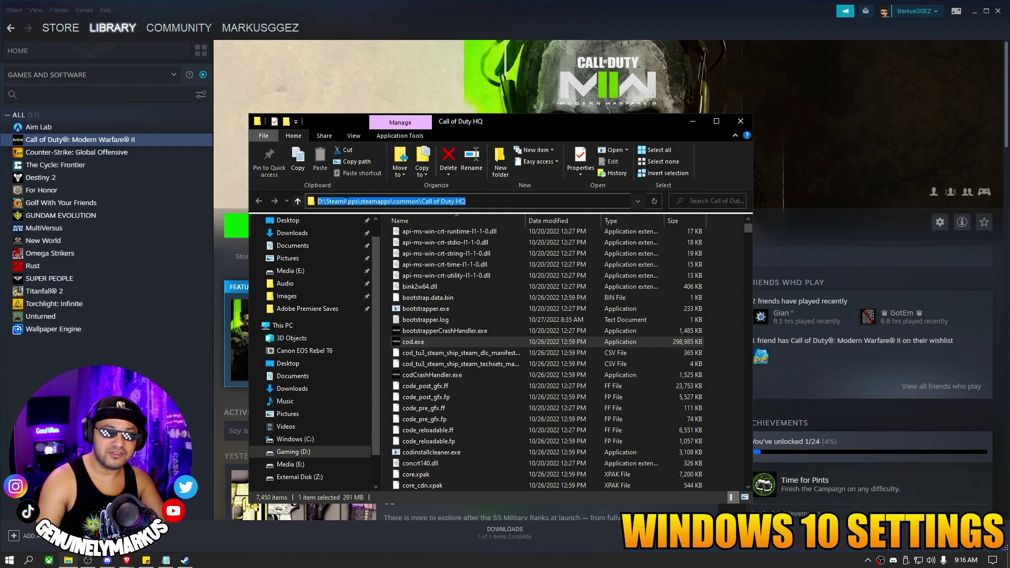
{"action": "left_click", "coordinate": [29, 560]}
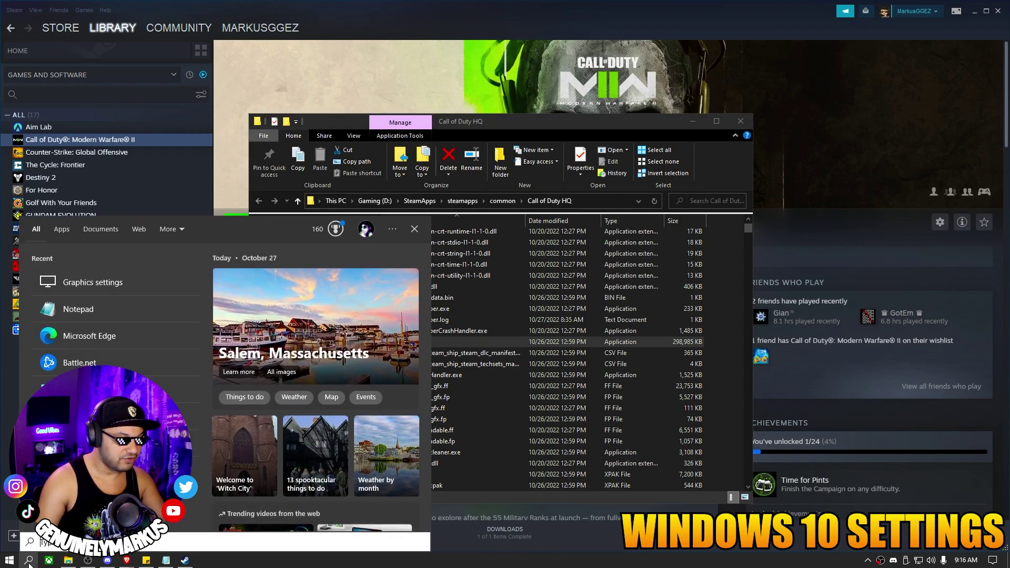
{"action": "type", "text": "graphics"}
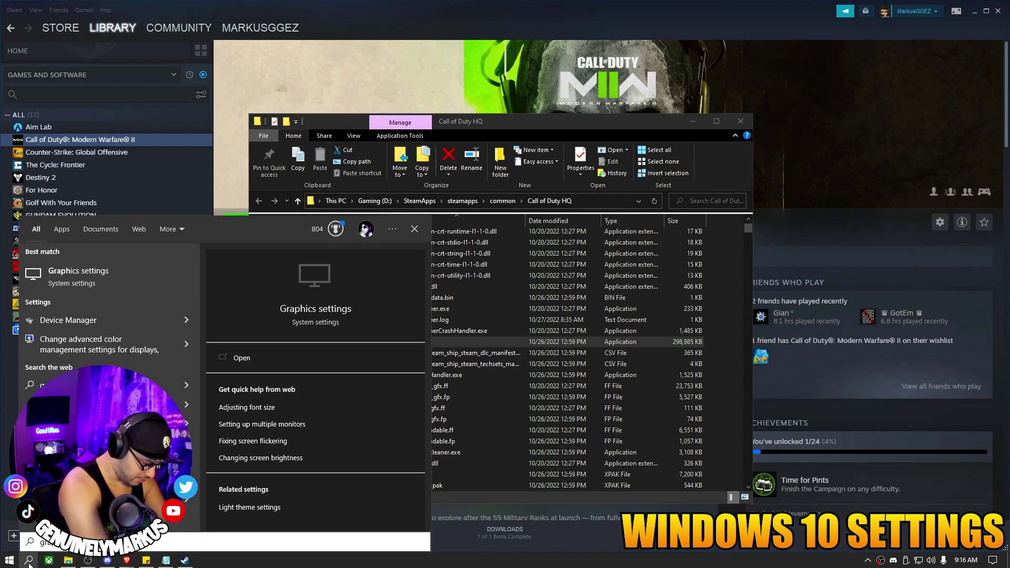
{"action": "key", "text": "Return"}
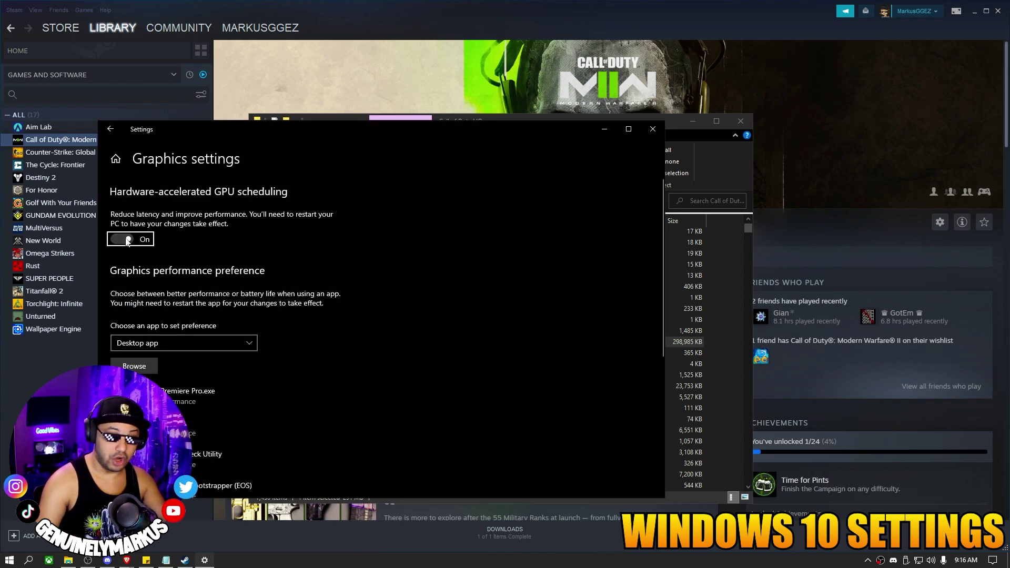
Add cod.exe from the pasted Call of Duty HQ folder to the graphics preference list
{"action": "left_click", "coordinate": [133, 367]}
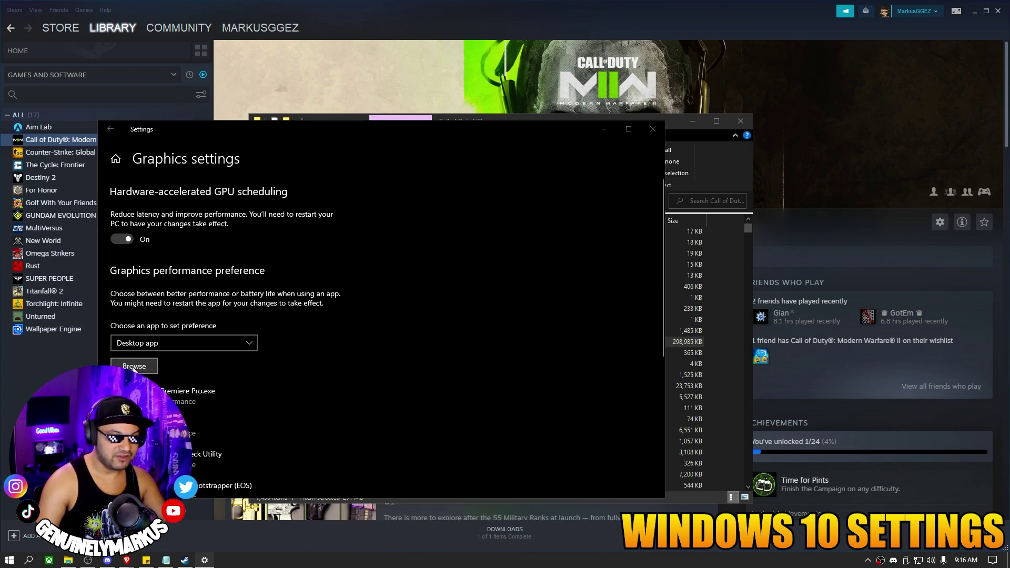
{"action": "left_click", "coordinate": [432, 146]}
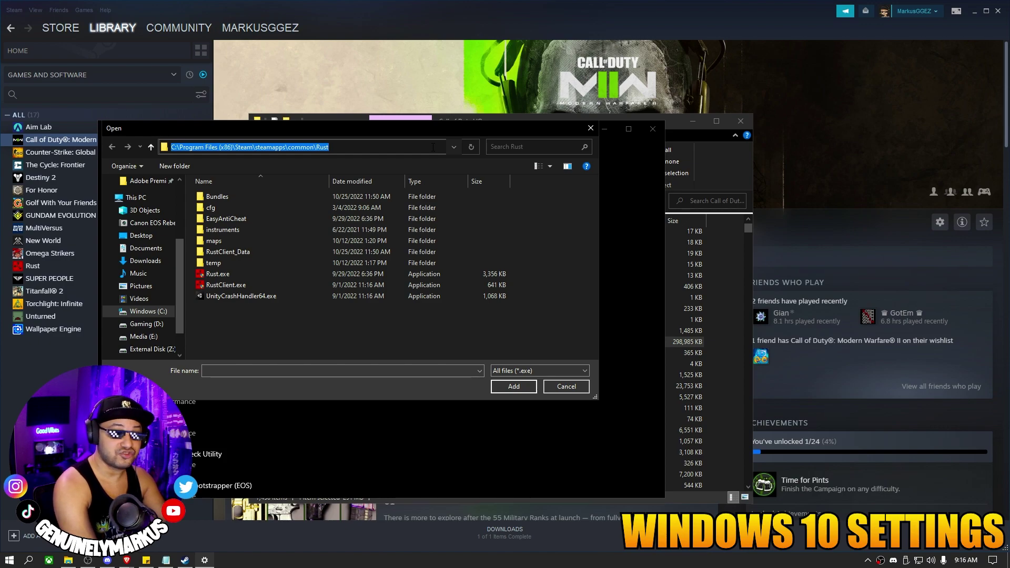
{"action": "key", "text": "ctrl+v"}
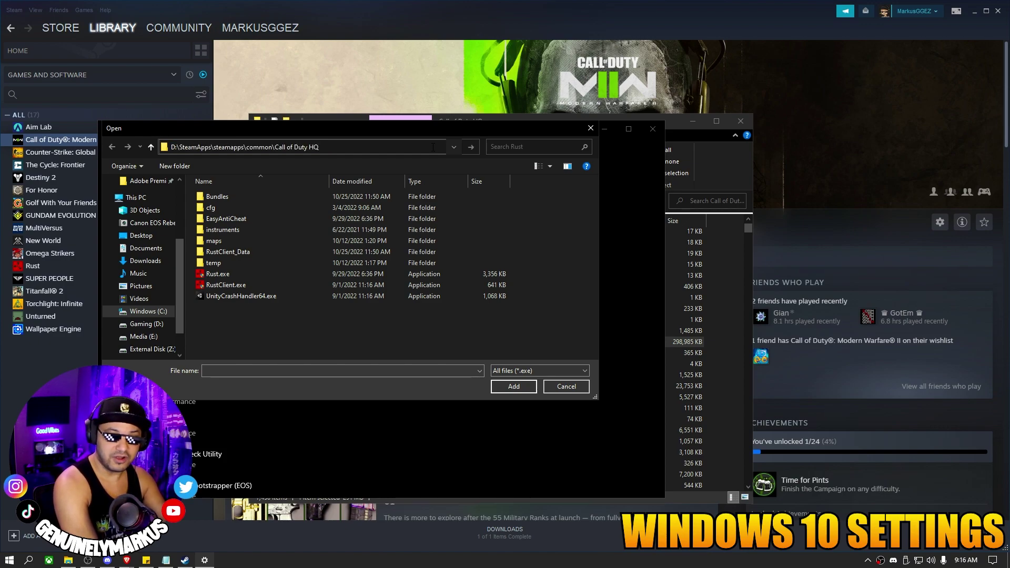
{"action": "key", "text": "Return"}
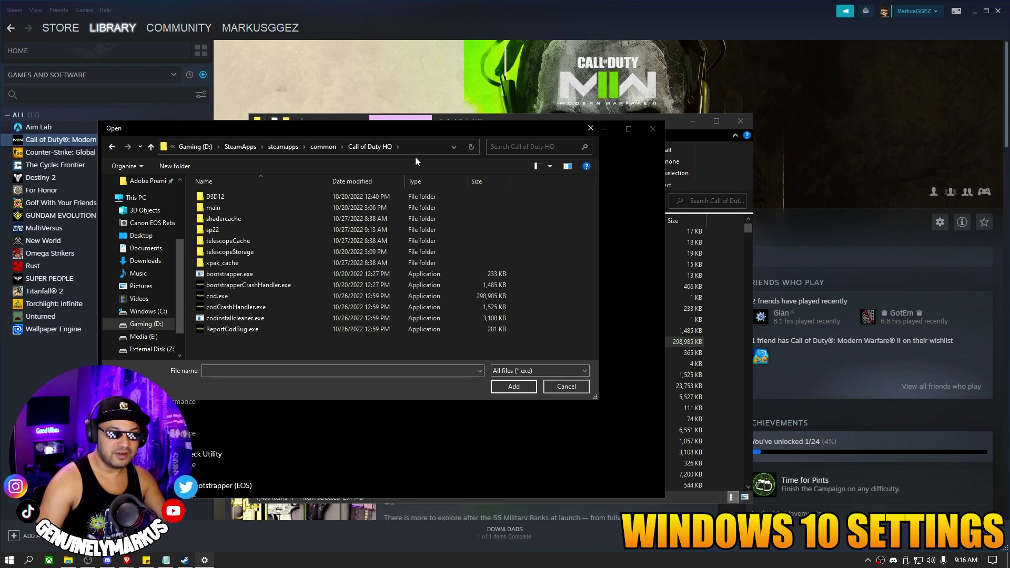
{"action": "left_click", "coordinate": [209, 296]}
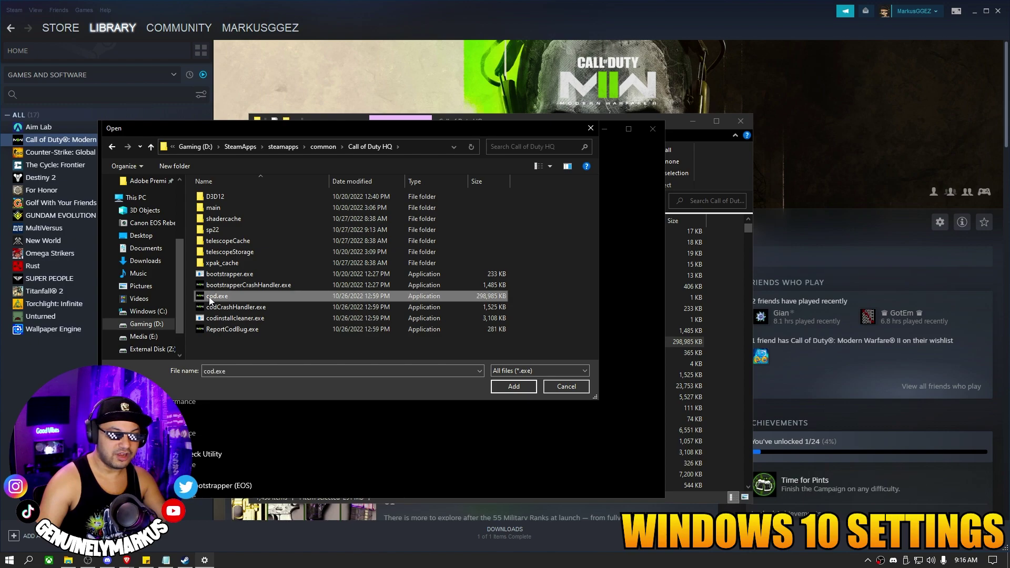
{"action": "left_click", "coordinate": [513, 386]}
Save High performance as cod.exe's graphics preference, then close Settings and the folder window
{"action": "scroll", "coordinate": [157, 338], "scroll_direction": "down", "scroll_amount": 3}
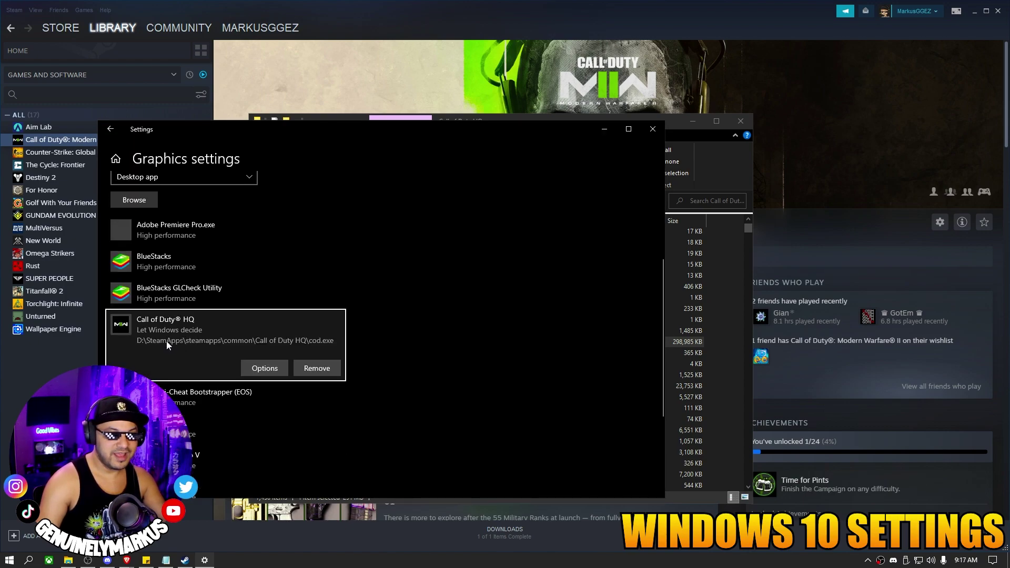
{"action": "left_click", "coordinate": [273, 370]}
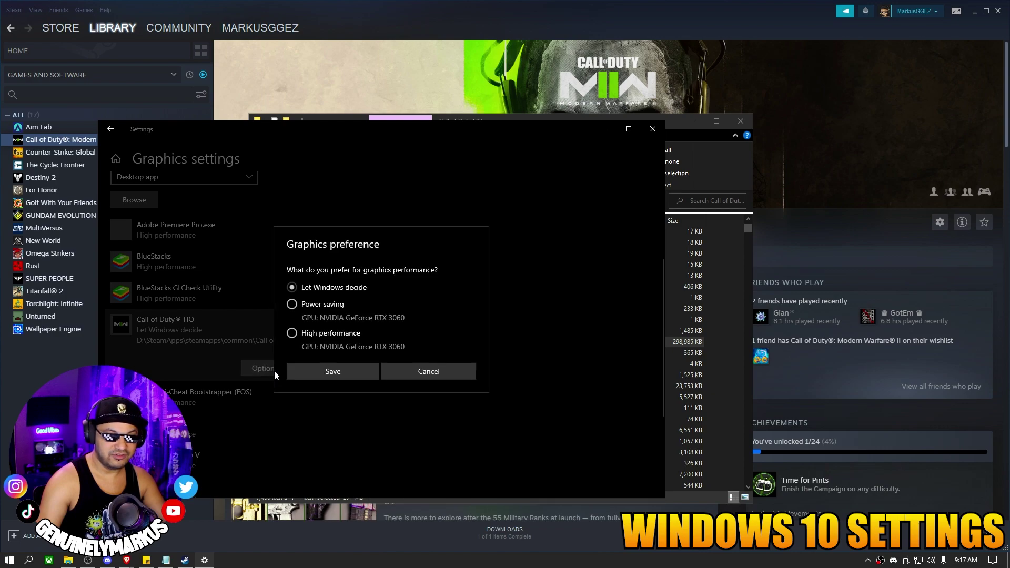
{"action": "left_click", "coordinate": [298, 334]}
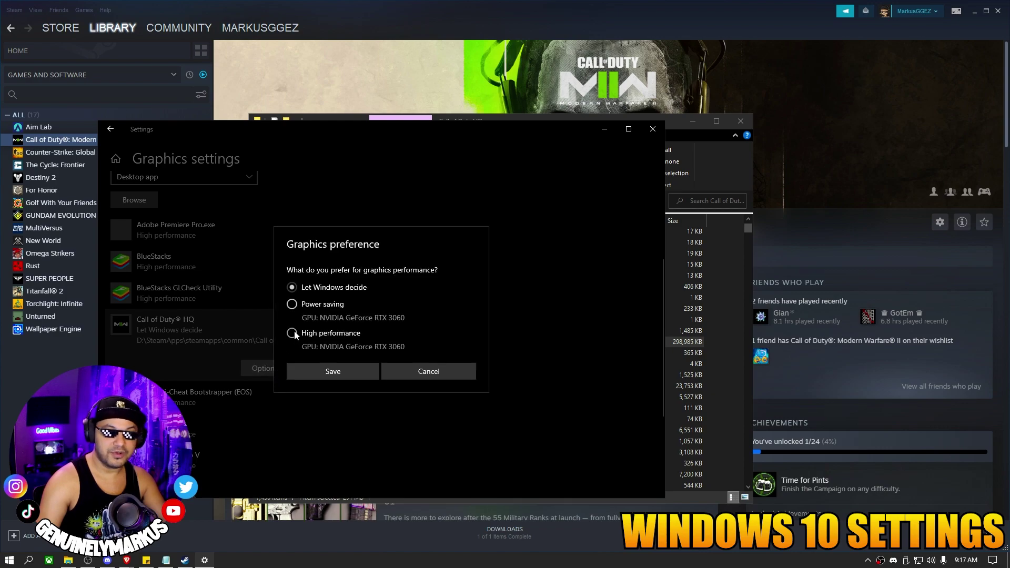
{"action": "left_click", "coordinate": [325, 370]}
{"action": "left_click", "coordinate": [652, 129]}
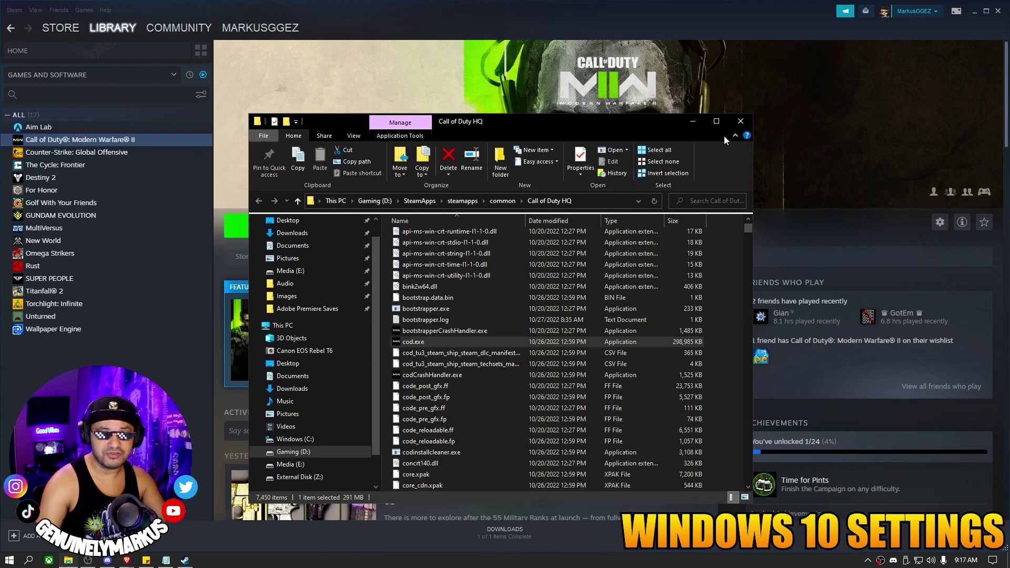
{"action": "left_click", "coordinate": [740, 122]}
Launch the game from Steam and set Display Mode to Fullscreen Borderless before moving to Quality
{"action": "left_click", "coordinate": [262, 227]}
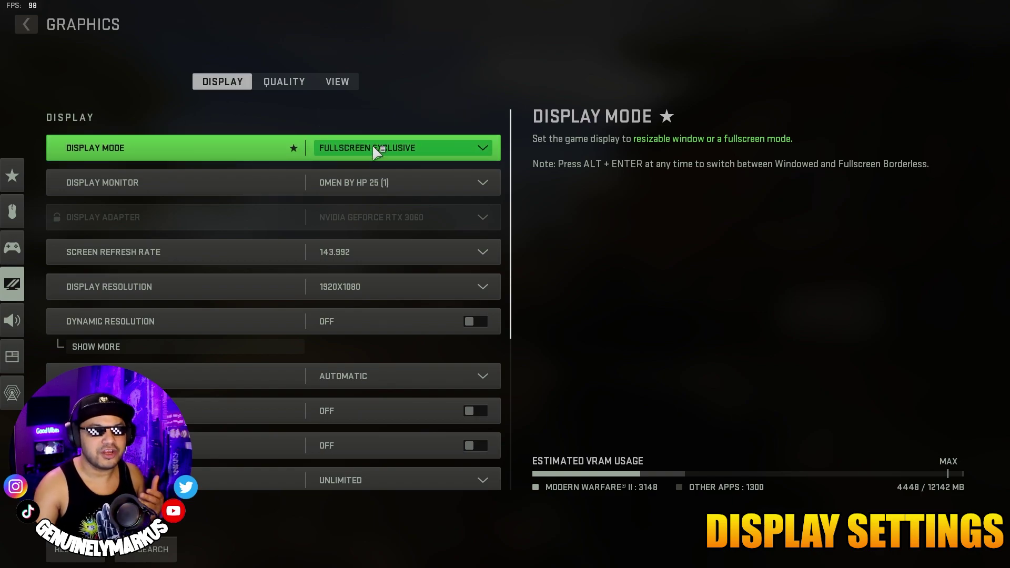
{"action": "left_click", "coordinate": [461, 155]}
{"action": "left_click", "coordinate": [425, 249]}
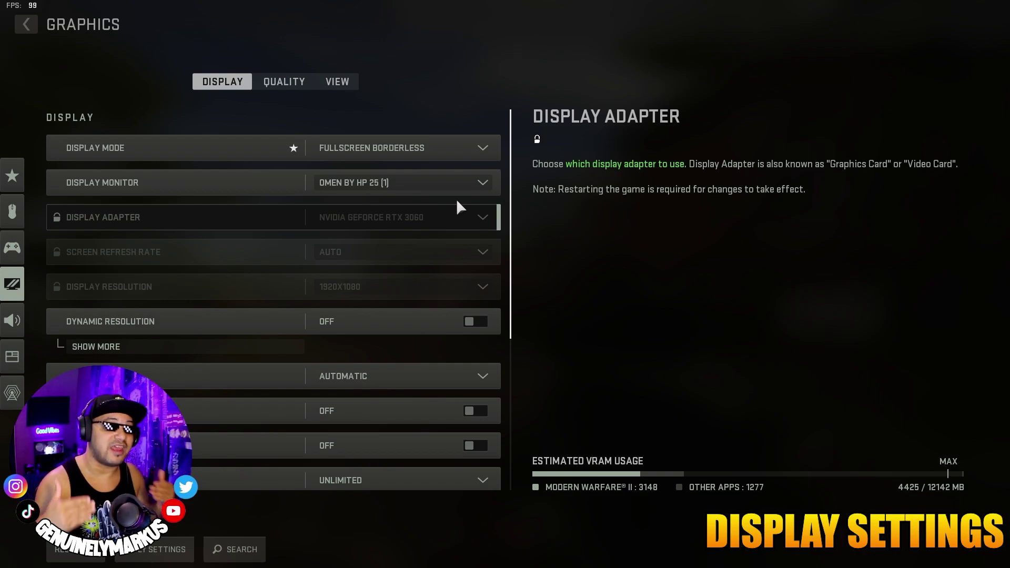
{"action": "scroll", "coordinate": [456, 210], "scroll_direction": "down", "scroll_amount": 2}
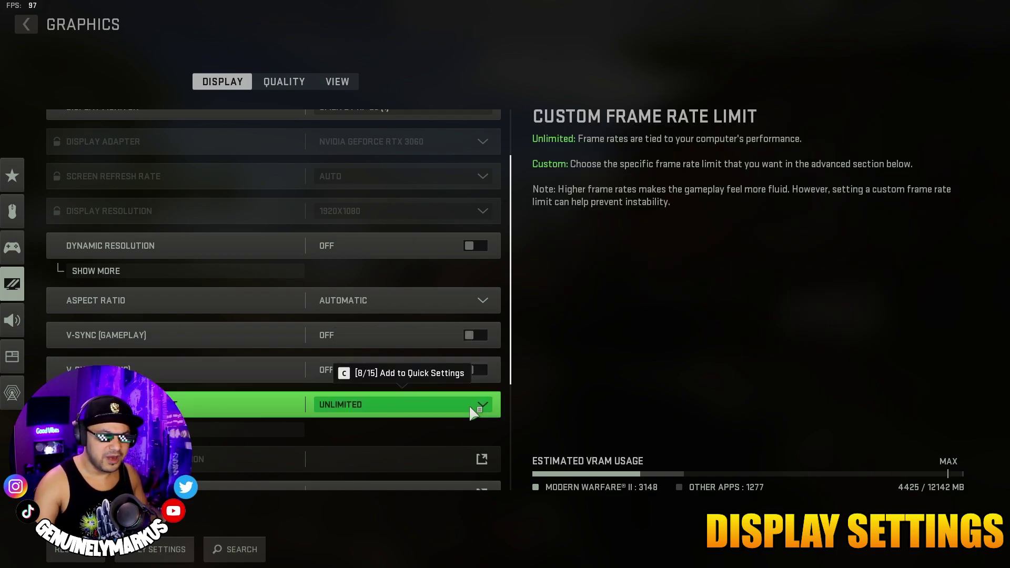
{"action": "scroll", "coordinate": [471, 413], "scroll_direction": "down", "scroll_amount": 3}
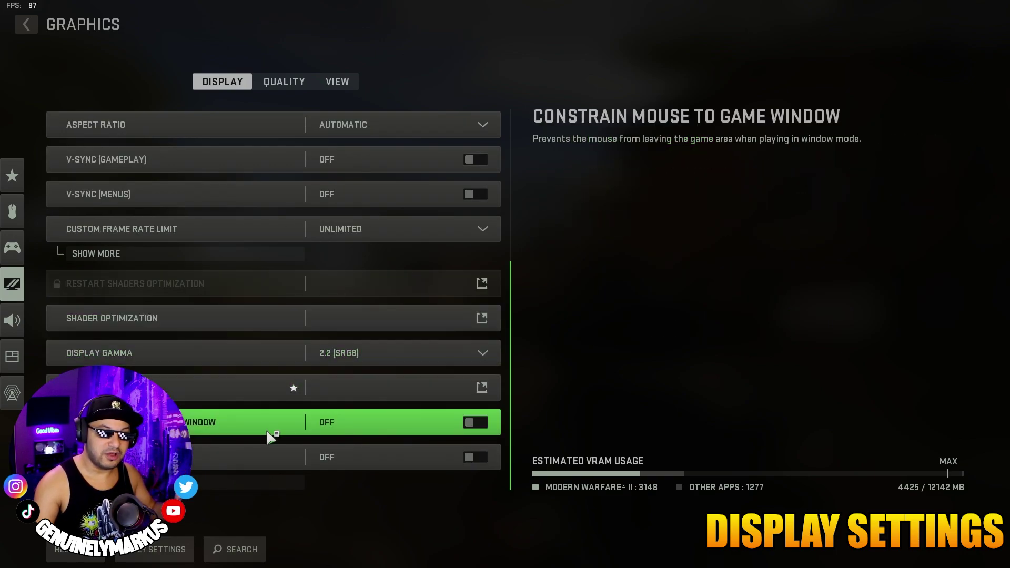
{"action": "left_click", "coordinate": [283, 79]}
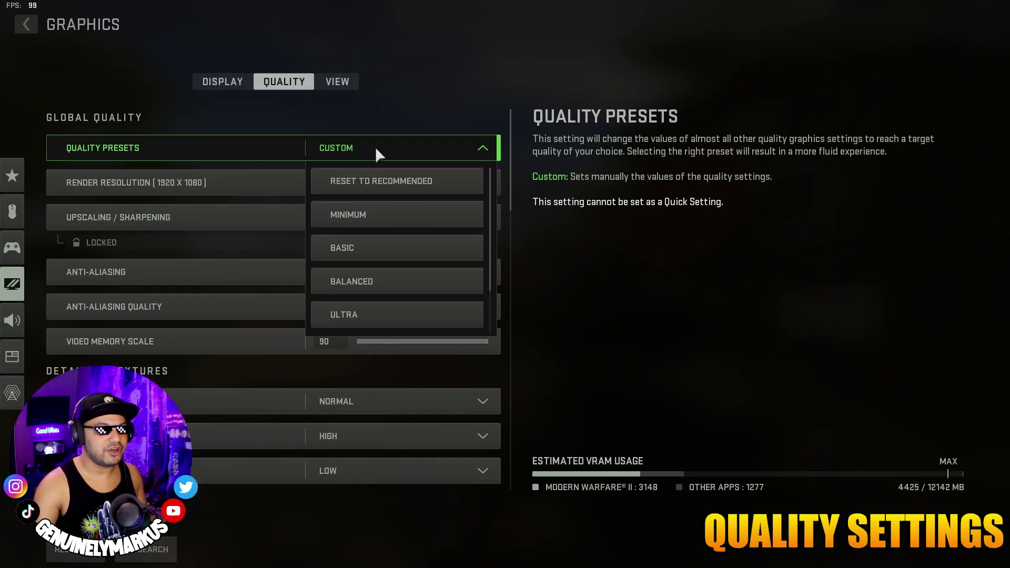
{"action": "scroll", "coordinate": [395, 295], "scroll_direction": "down", "scroll_amount": 2}
{"action": "left_click", "coordinate": [393, 317]}
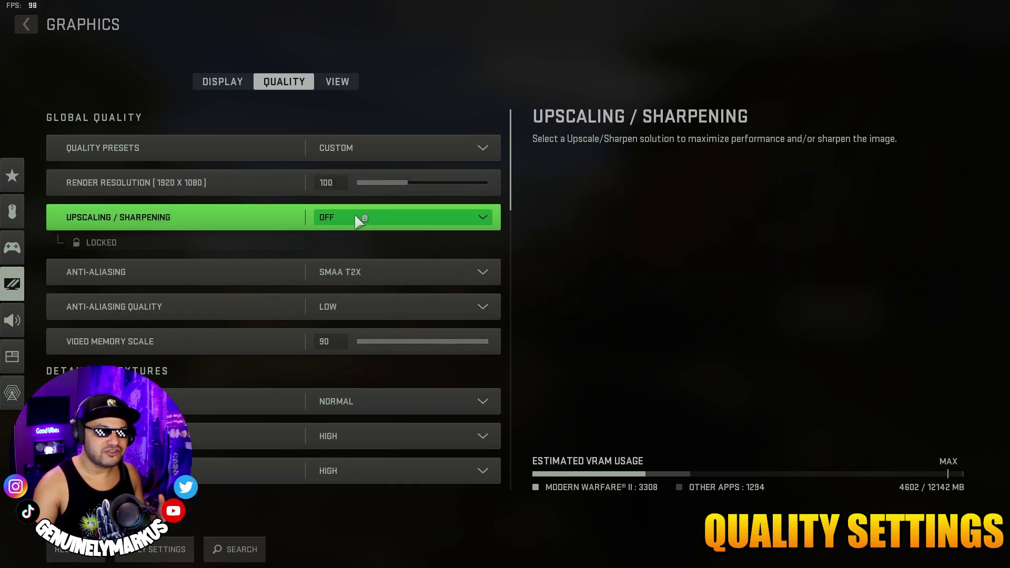
{"action": "left_click", "coordinate": [356, 218]}
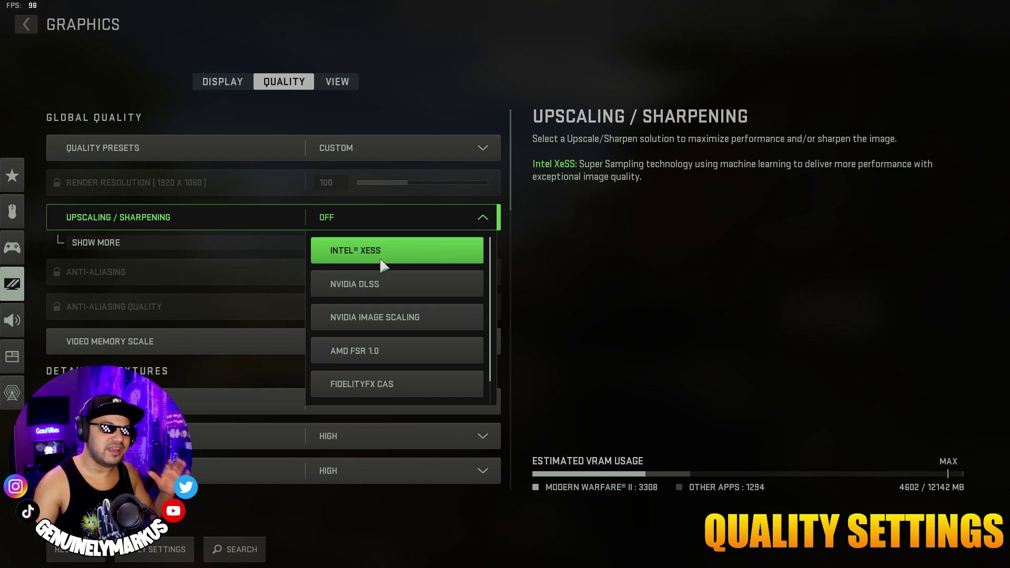
{"action": "left_click", "coordinate": [377, 226]}
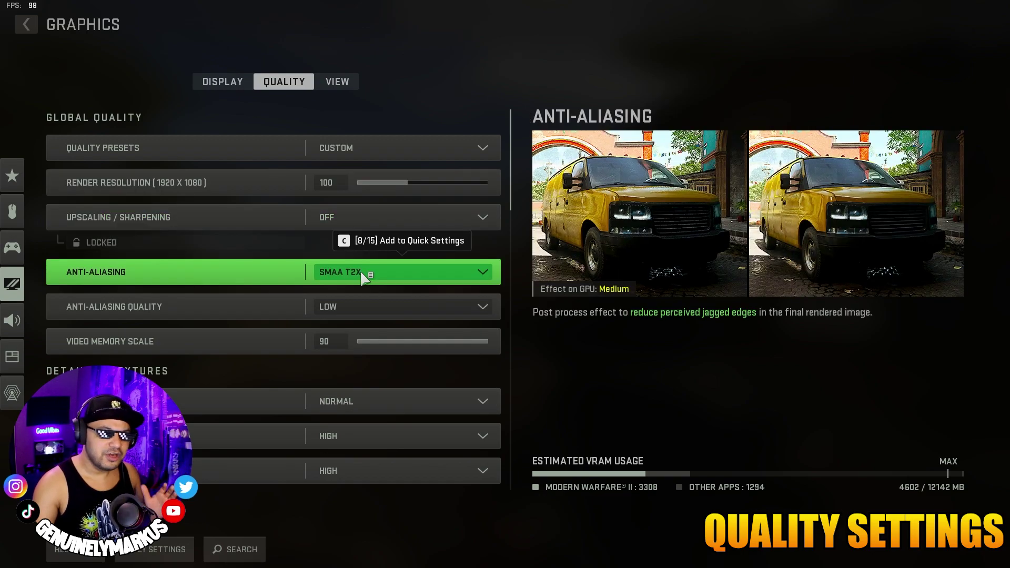
{"action": "left_click", "coordinate": [394, 279]}
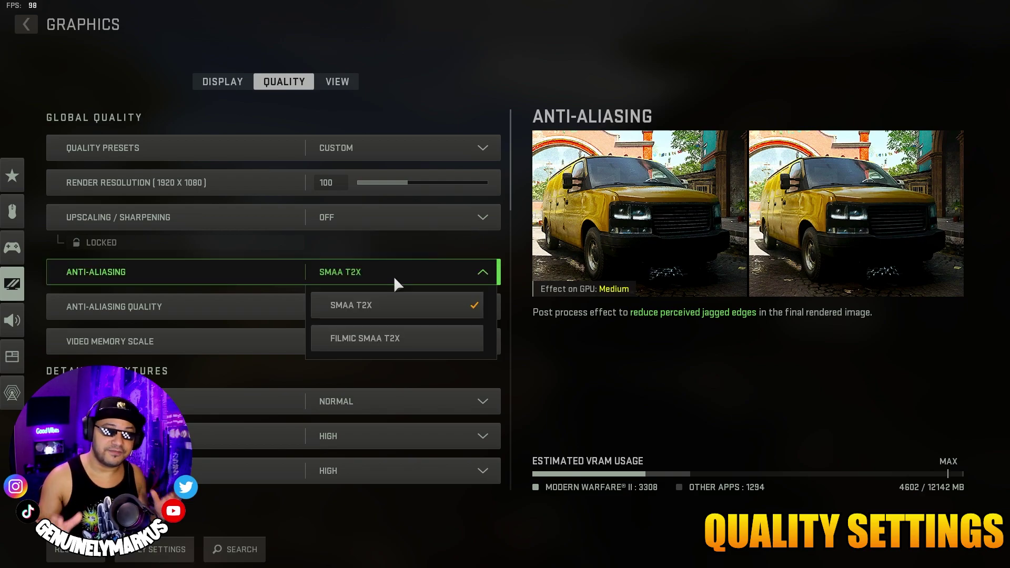
{"action": "left_click", "coordinate": [401, 305]}
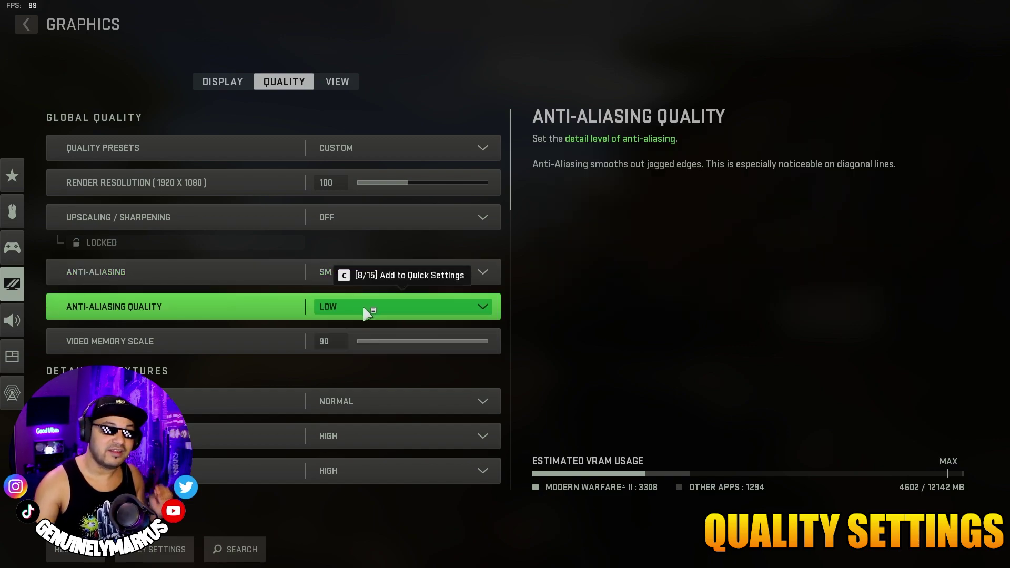
{"action": "left_click", "coordinate": [368, 311]}
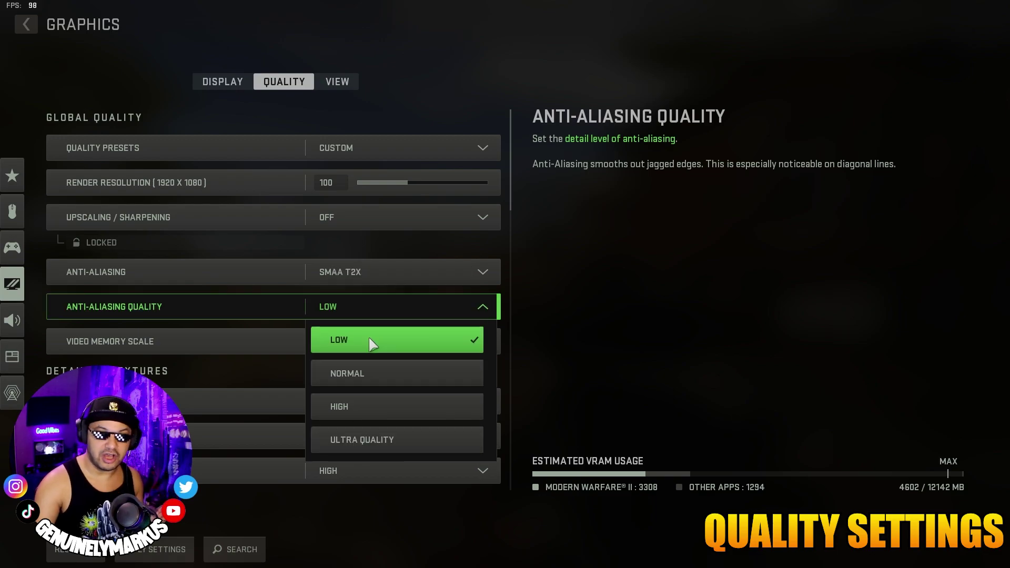
{"action": "left_click", "coordinate": [370, 340]}
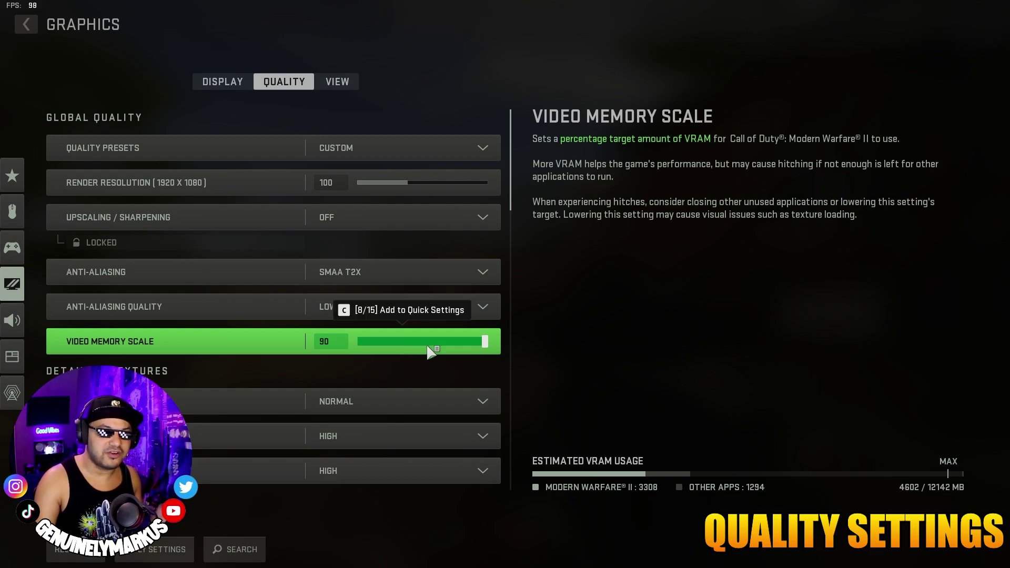
Keep Texture Resolution at Normal and Anisotropic Texture Filter at High
{"action": "scroll", "coordinate": [243, 144], "scroll_direction": "down", "scroll_amount": 5}
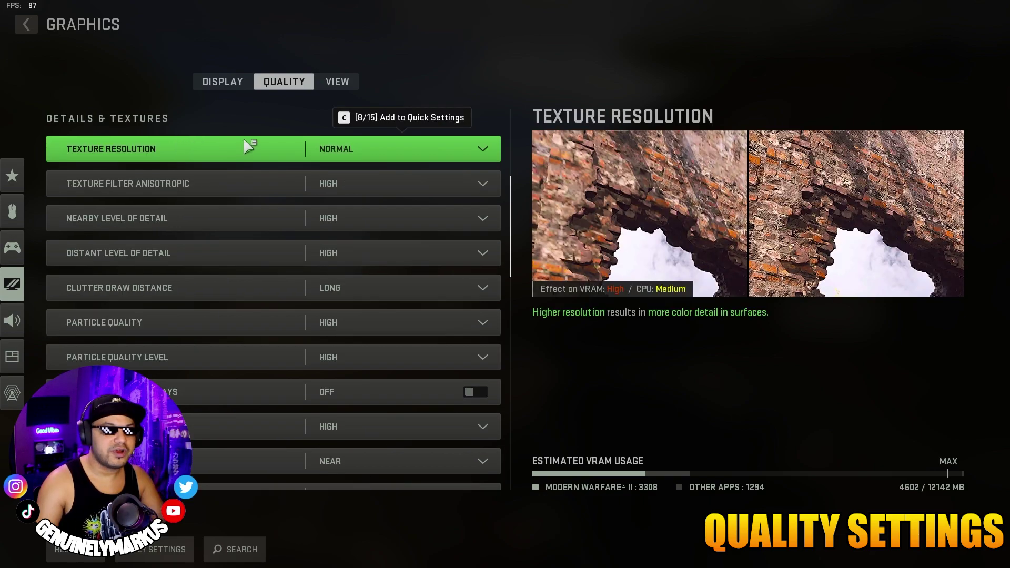
{"action": "left_click", "coordinate": [405, 144]}
{"action": "left_click", "coordinate": [403, 243]}
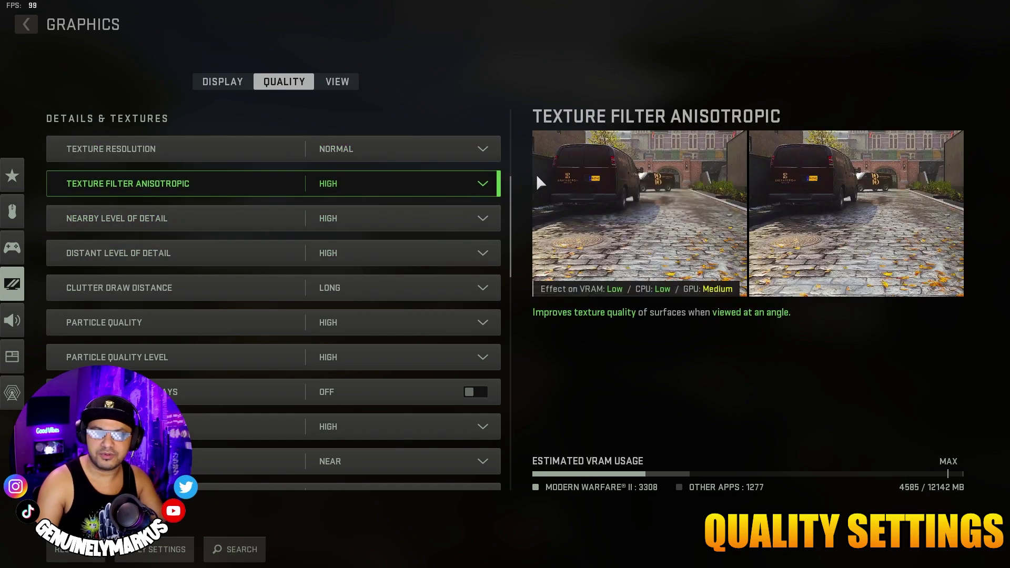
{"action": "left_click", "coordinate": [387, 185]}
{"action": "left_click", "coordinate": [367, 283]}
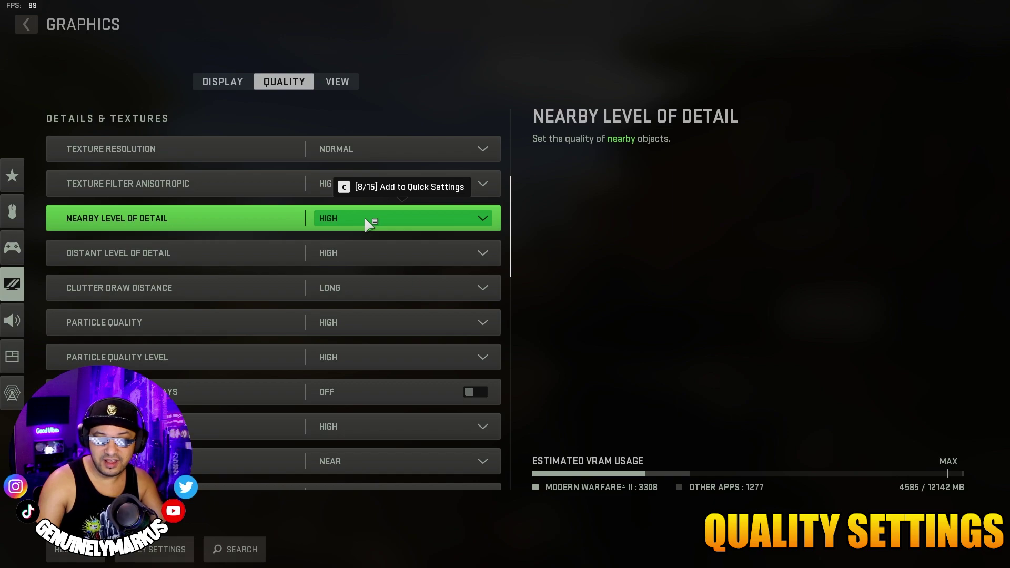
Set Nearby and Distant Level of Detail Low, Clutter Draw Distance Short, Particle Quality Very Low
{"action": "left_click", "coordinate": [365, 218]}
{"action": "left_click", "coordinate": [377, 257]}
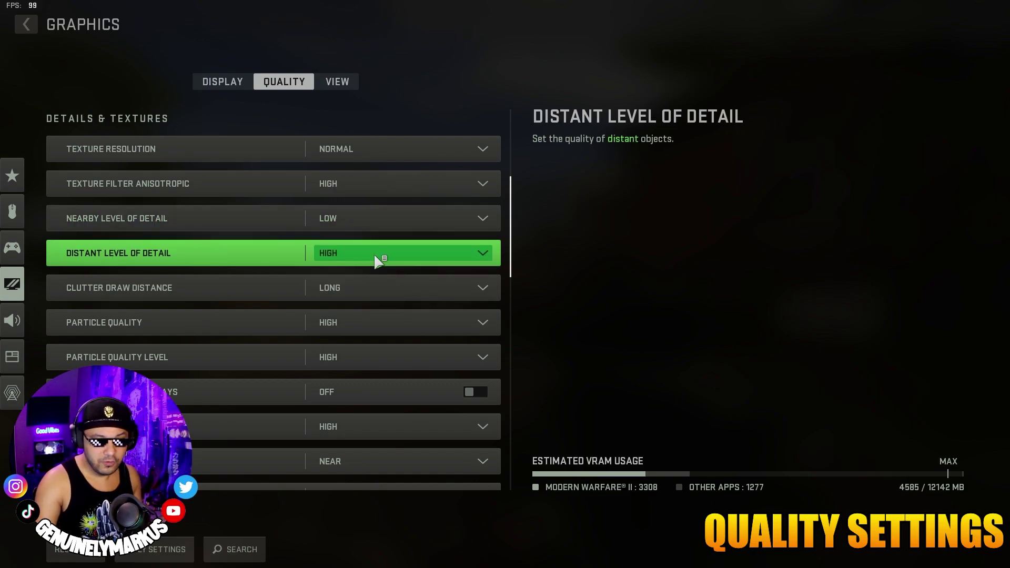
{"action": "left_click", "coordinate": [378, 257]}
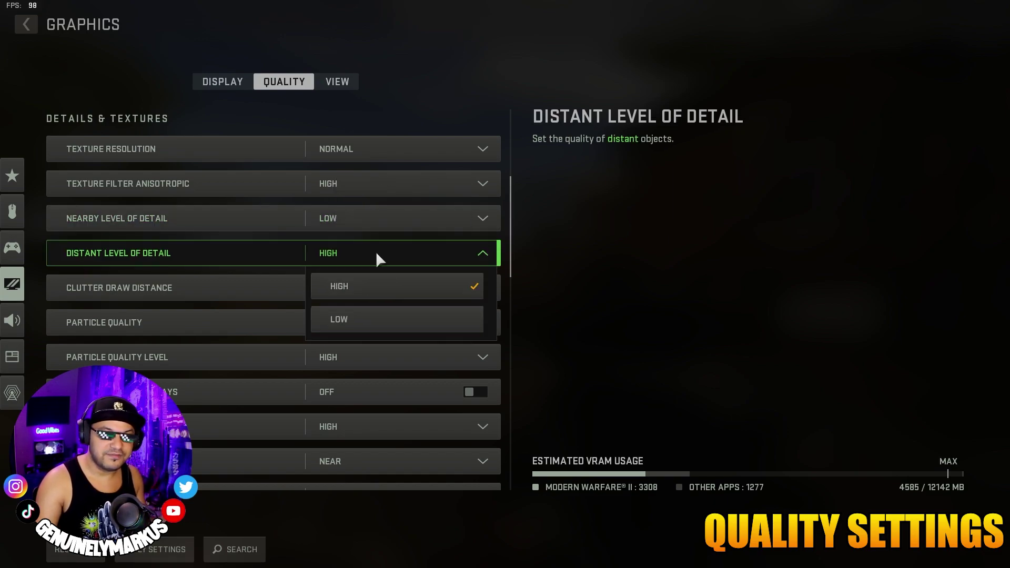
{"action": "left_click", "coordinate": [370, 310]}
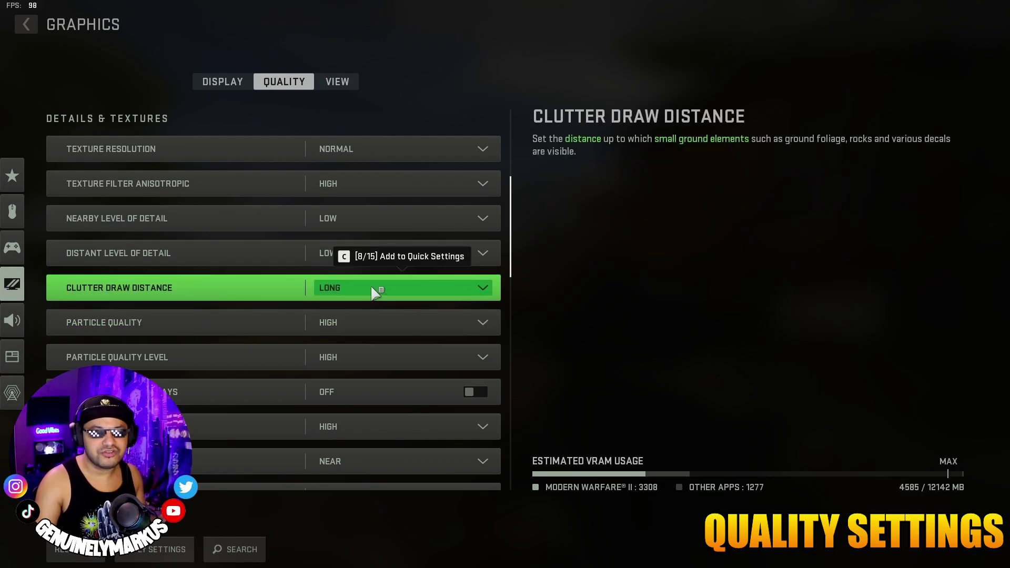
{"action": "left_click", "coordinate": [371, 290]}
{"action": "left_click", "coordinate": [371, 322]}
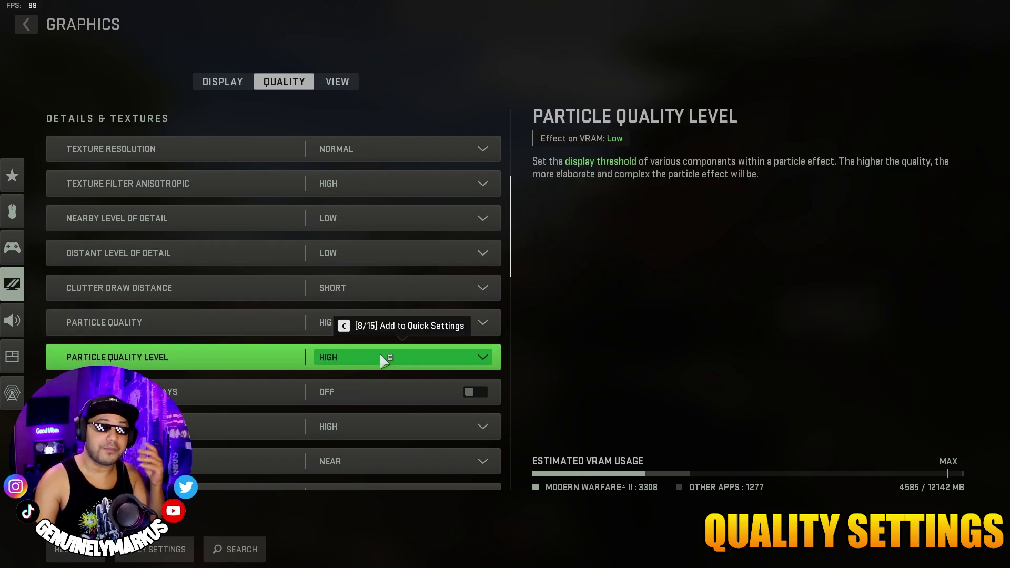
{"action": "left_click", "coordinate": [380, 354]}
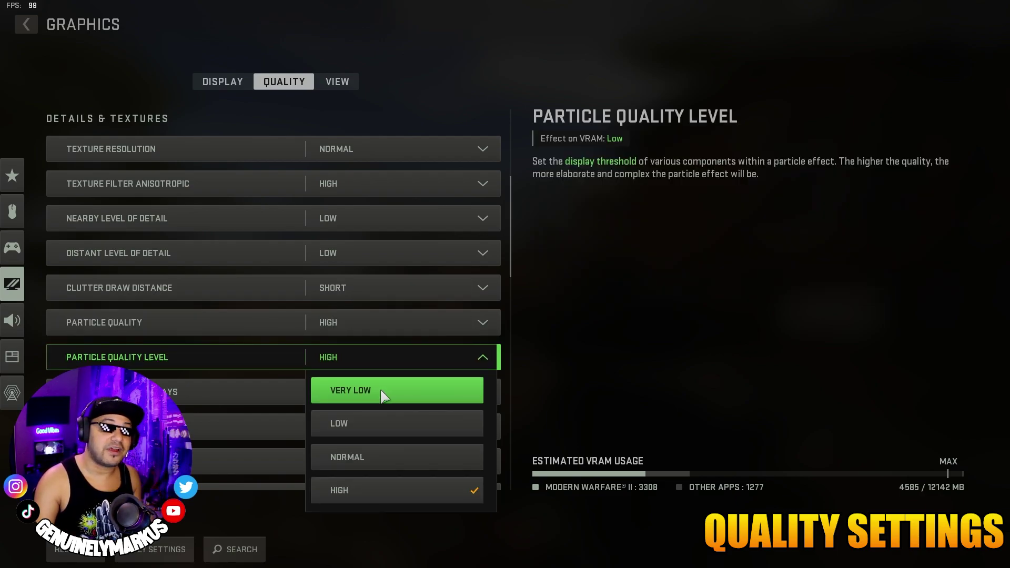
{"action": "left_click", "coordinate": [381, 395]}
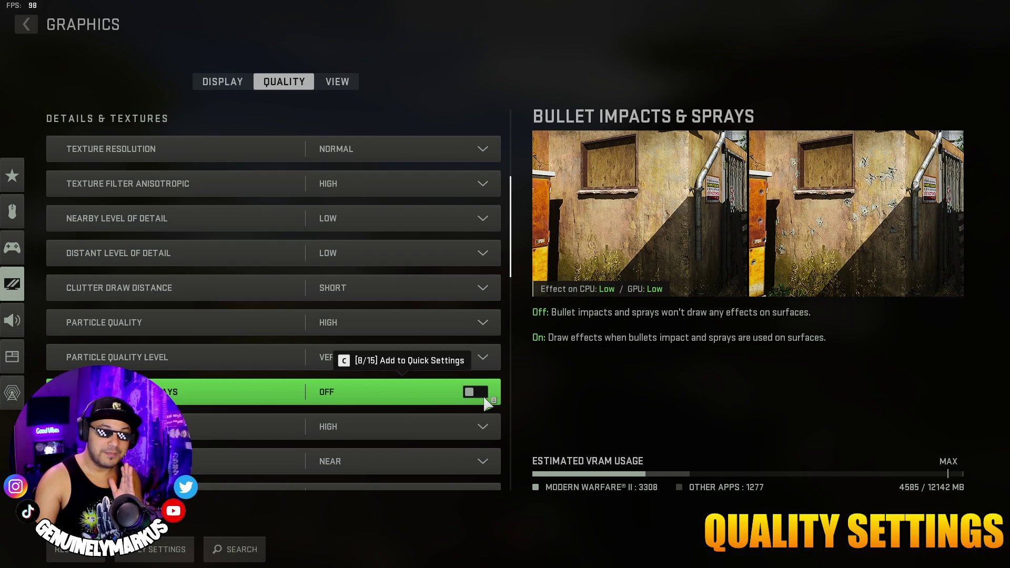
Set Shader Quality to Low, keeping Tessellation at Near and Terrain Memory at Min
{"action": "scroll", "coordinate": [397, 379], "scroll_direction": "down", "scroll_amount": 1}
{"action": "left_click", "coordinate": [396, 378]}
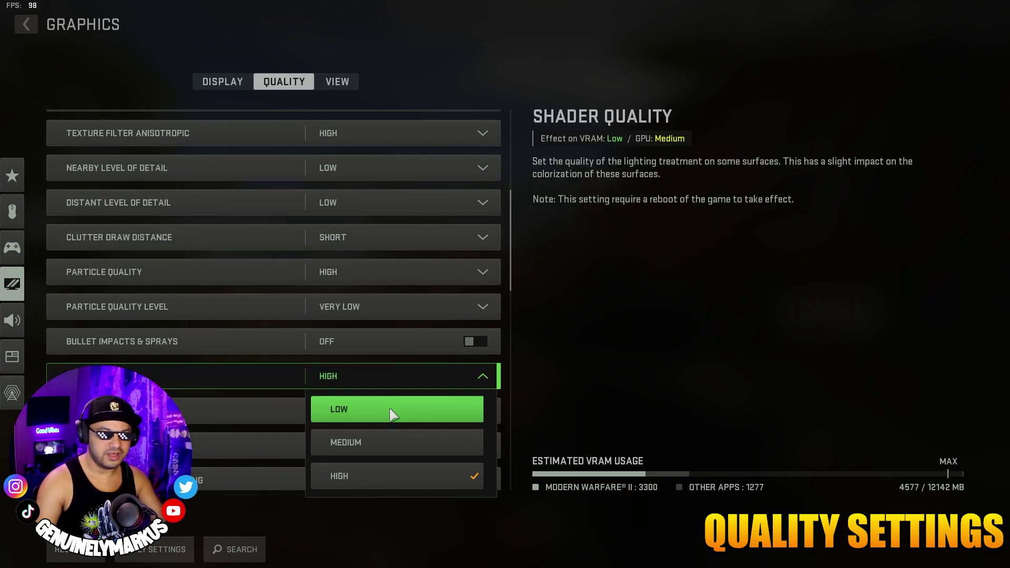
{"action": "left_click", "coordinate": [389, 408]}
{"action": "left_click", "coordinate": [395, 412]}
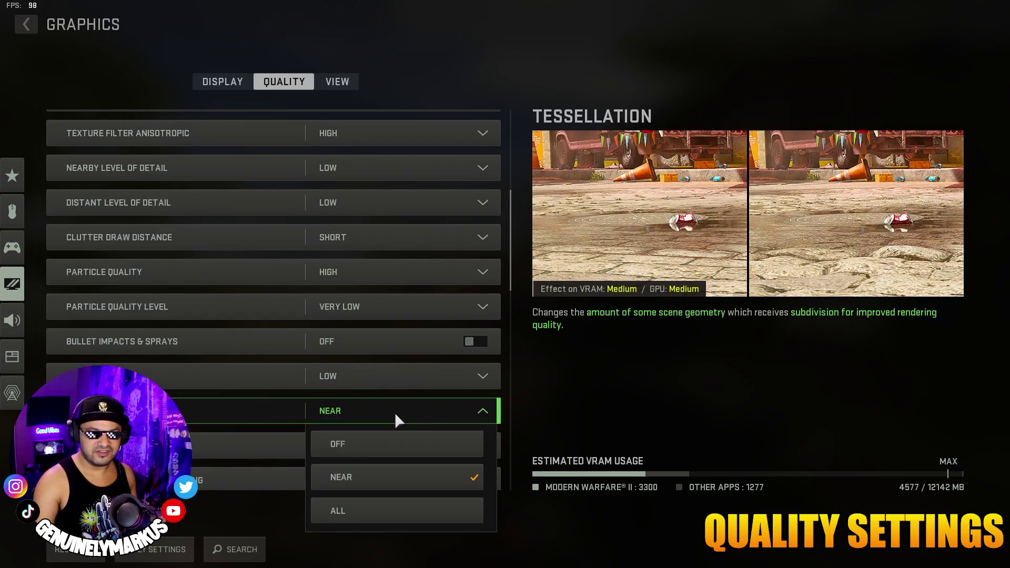
{"action": "left_click", "coordinate": [394, 475]}
{"action": "scroll", "coordinate": [400, 400], "scroll_direction": "down", "scroll_amount": 2}
{"action": "left_click", "coordinate": [409, 322]}
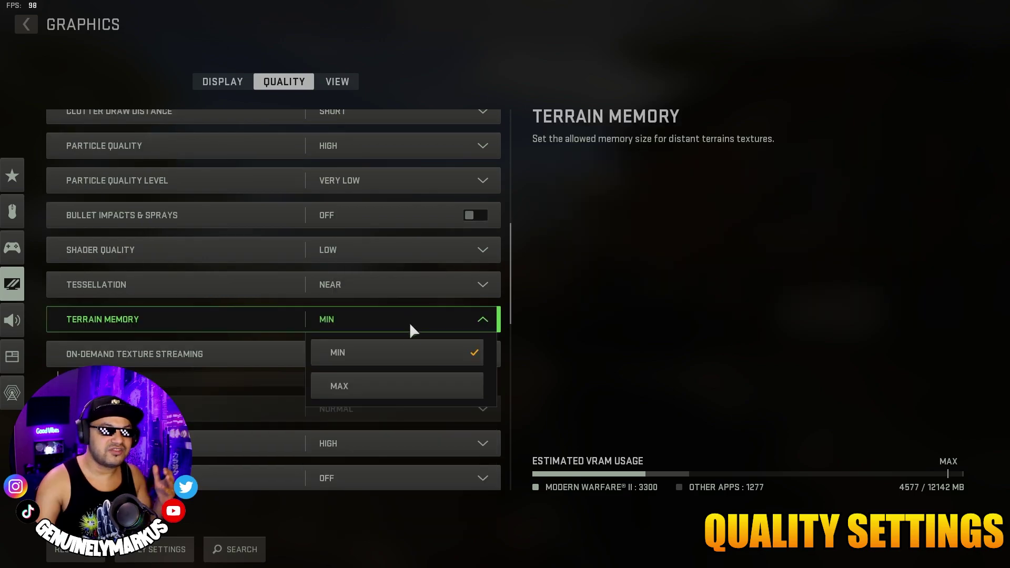
{"action": "left_click", "coordinate": [412, 363]}
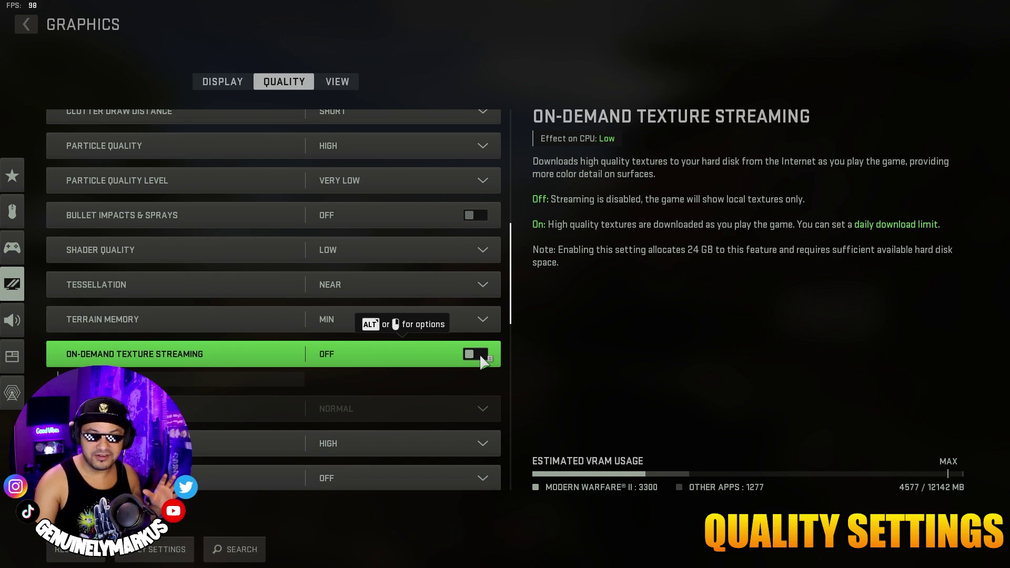
Set Volumetric Quality to Low and keep Deferred Physics Quality Off
{"action": "scroll", "coordinate": [448, 325], "scroll_direction": "down", "scroll_amount": 2}
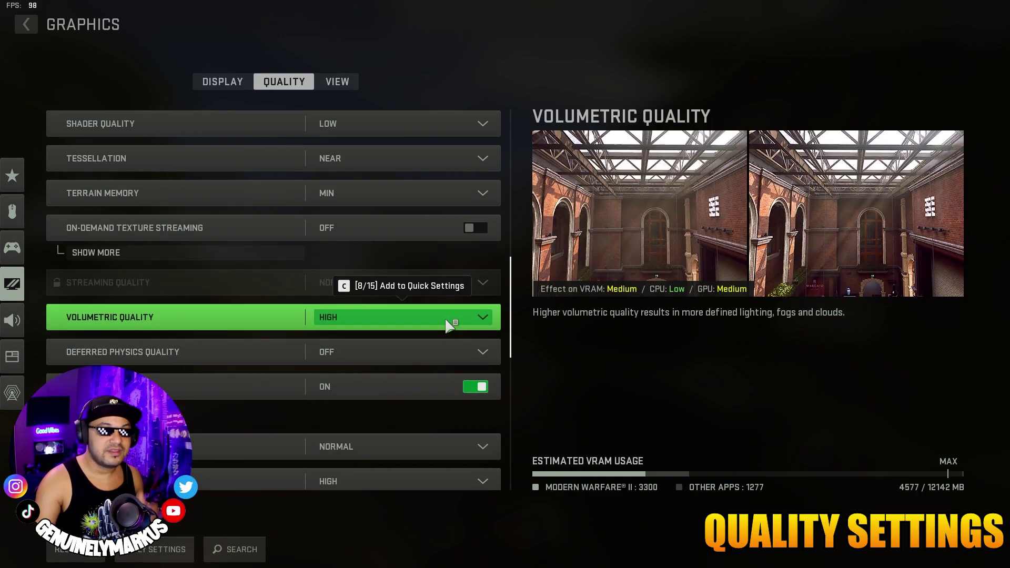
{"action": "left_click", "coordinate": [448, 324]}
{"action": "left_click", "coordinate": [435, 353]}
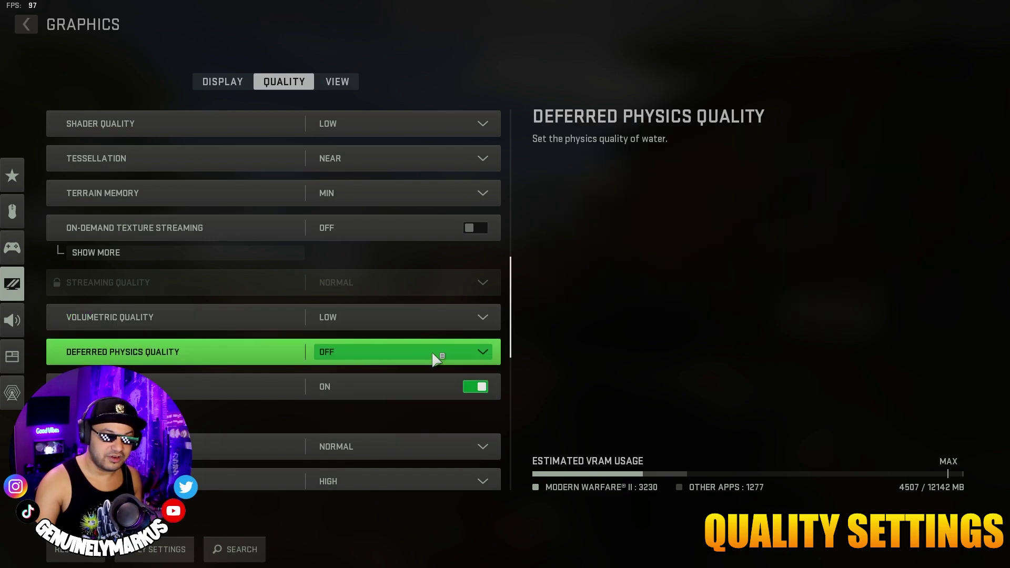
{"action": "left_click", "coordinate": [433, 354]}
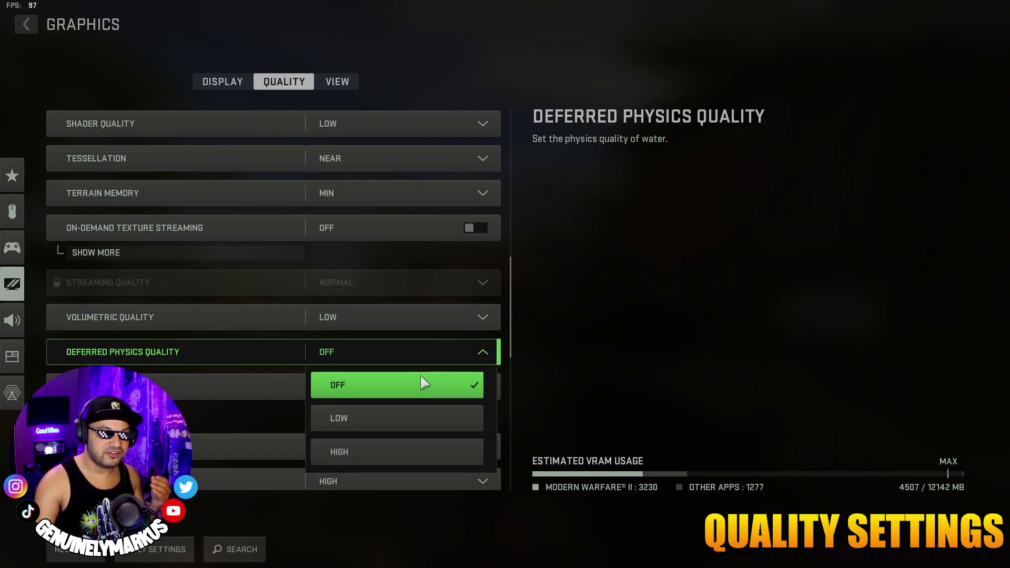
{"action": "left_click", "coordinate": [421, 380]}
{"action": "scroll", "coordinate": [426, 363], "scroll_direction": "down", "scroll_amount": 1}
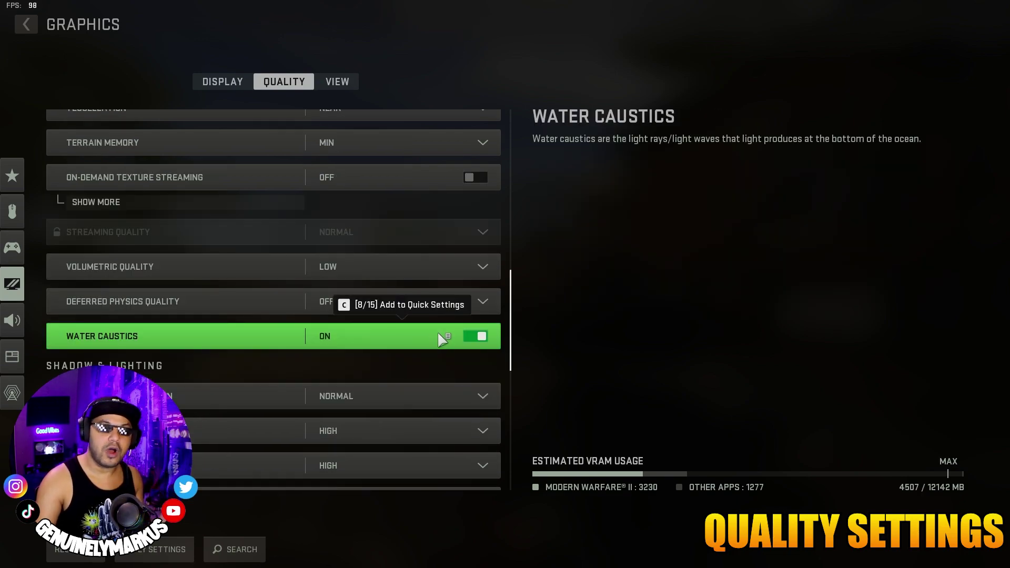
Turn Water Caustics off, keep Shadow Map Resolution Normal, and set Screen Space Shadows off
{"action": "left_click", "coordinate": [475, 337]}
{"action": "scroll", "coordinate": [394, 252], "scroll_direction": "down", "scroll_amount": 3}
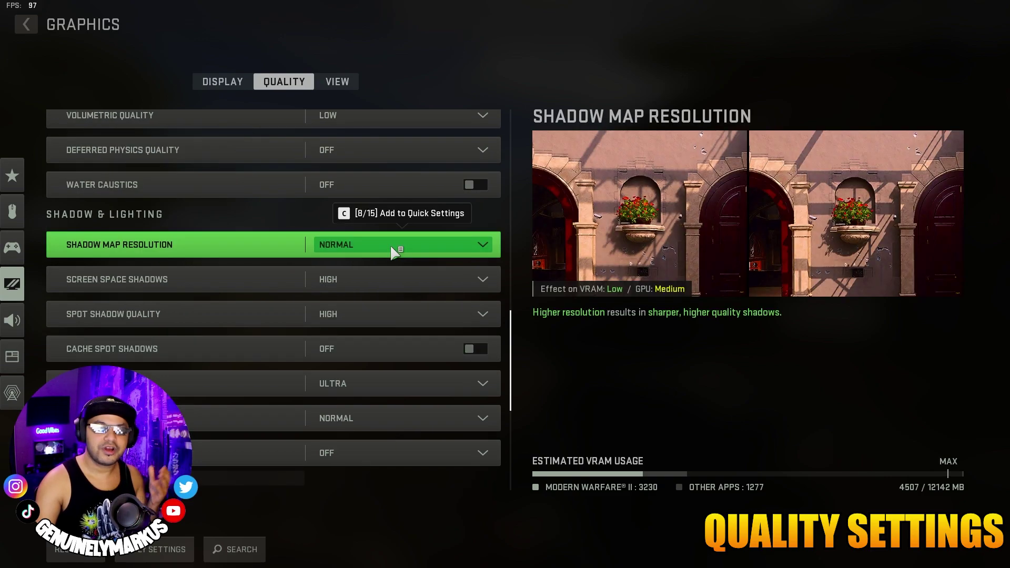
{"action": "left_click", "coordinate": [394, 252]}
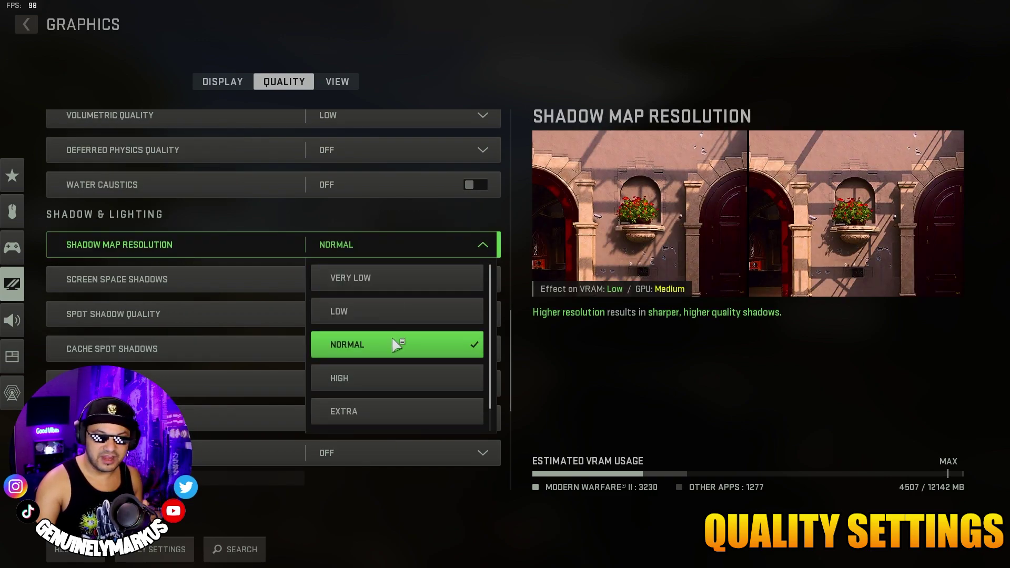
{"action": "left_click", "coordinate": [391, 340]}
{"action": "left_click", "coordinate": [383, 281]}
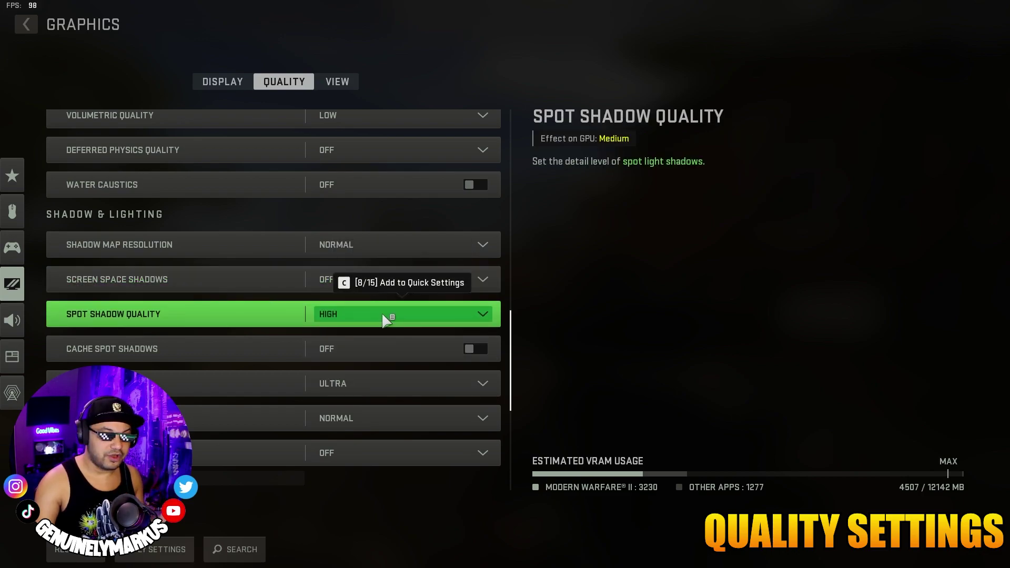
Set Spot Shadow Quality and Spot Cache to Low, leaving Particle Lighting at Normal
{"action": "left_click", "coordinate": [383, 316]}
{"action": "left_click", "coordinate": [387, 355]}
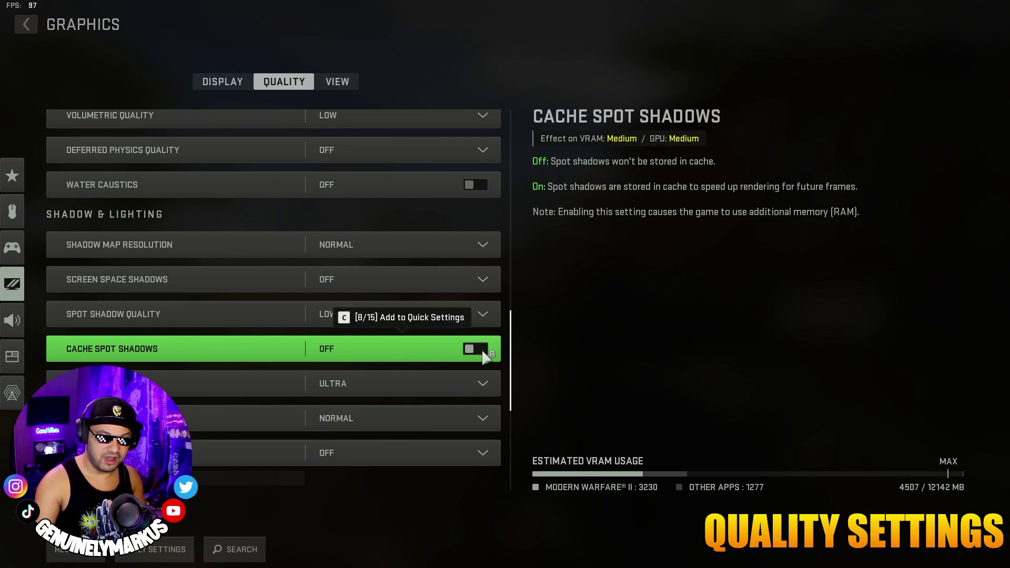
{"action": "left_click", "coordinate": [424, 384]}
{"action": "left_click", "coordinate": [398, 421]}
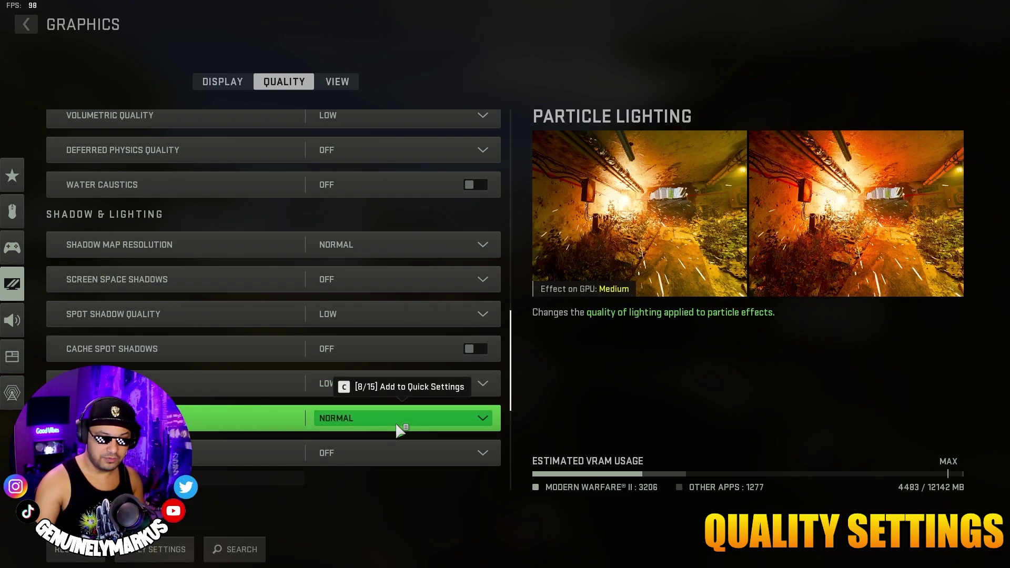
{"action": "left_click", "coordinate": [398, 425]}
{"action": "left_click", "coordinate": [400, 316]}
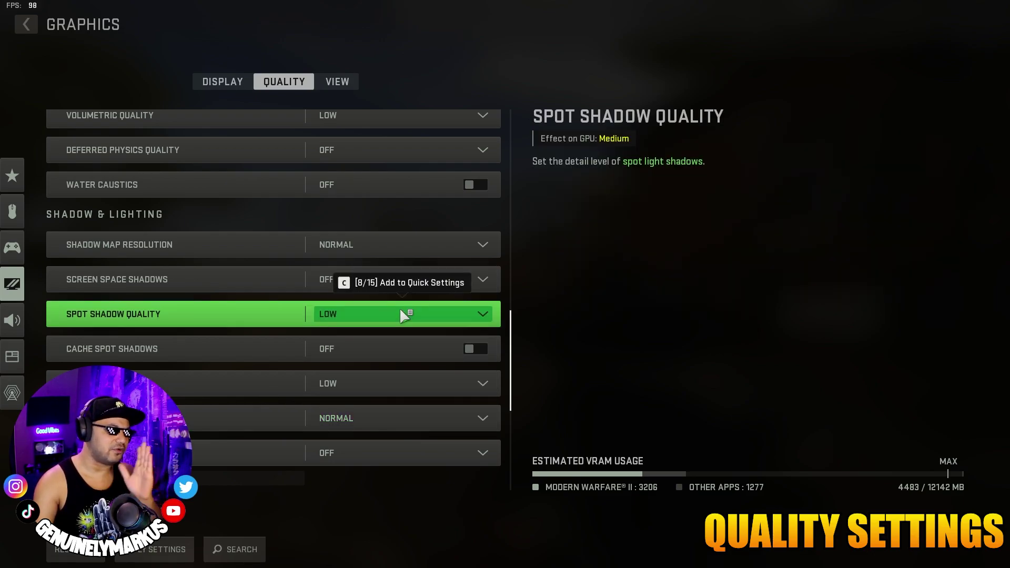
{"action": "scroll", "coordinate": [400, 309], "scroll_direction": "down", "scroll_amount": 5}
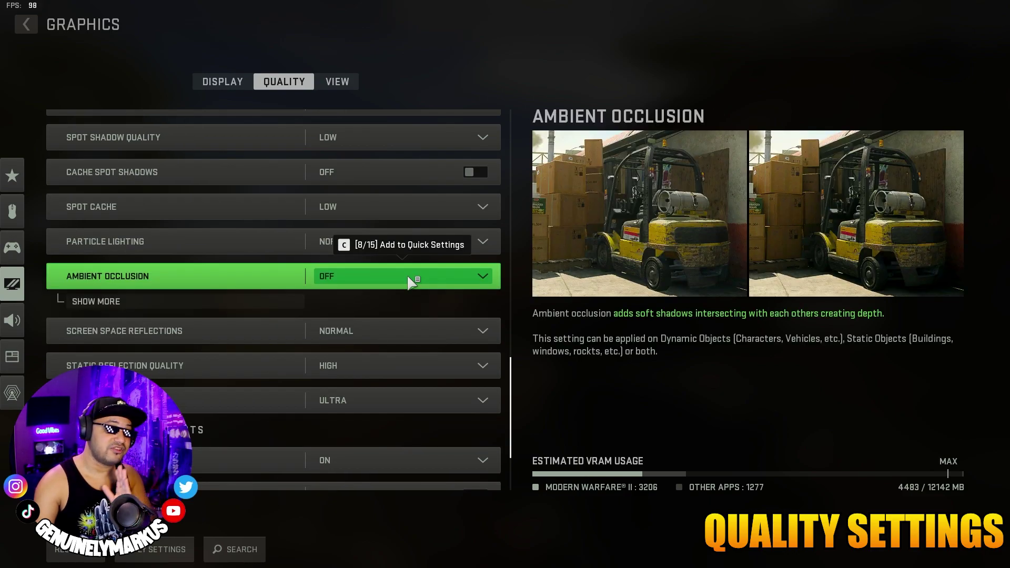
Leave Screen Space Reflections Normal, drop Static Reflection Quality to Low, switch Weather Grid Volumes Off
{"action": "scroll", "coordinate": [411, 282], "scroll_direction": "down", "scroll_amount": 3}
{"action": "left_click", "coordinate": [447, 228]}
{"action": "left_click", "coordinate": [424, 291]}
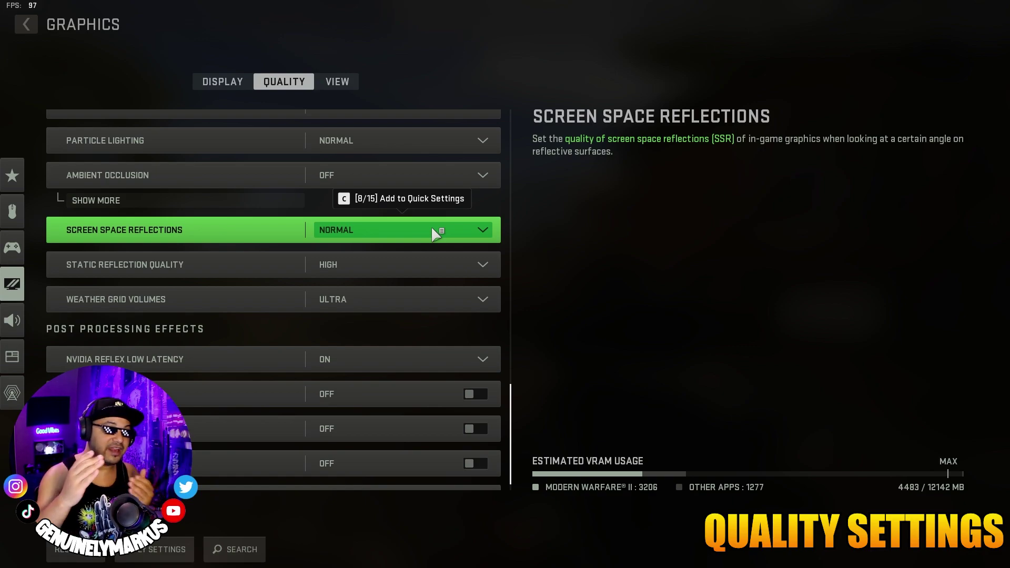
{"action": "left_click", "coordinate": [418, 266]}
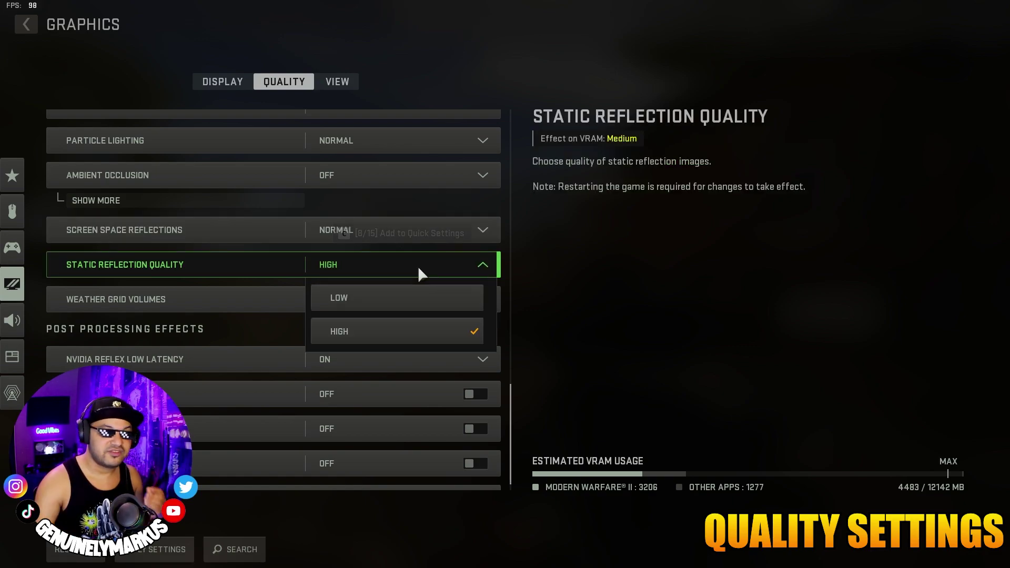
{"action": "left_click", "coordinate": [407, 295]}
{"action": "left_click", "coordinate": [406, 294]}
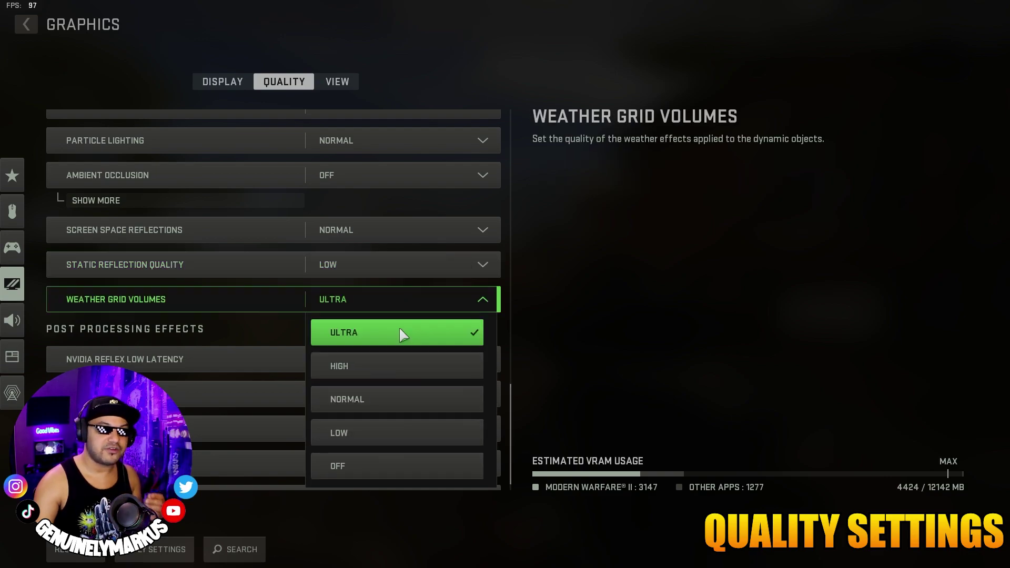
{"action": "left_click", "coordinate": [370, 460]}
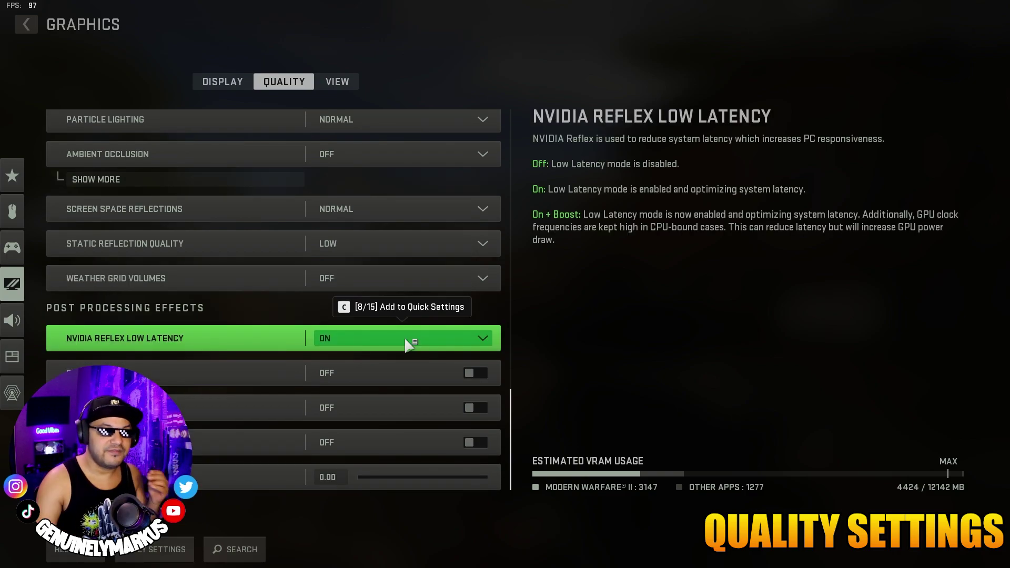
Keep NVIDIA Reflex Low Latency On and go to the View settings page
{"action": "left_click", "coordinate": [408, 343]}
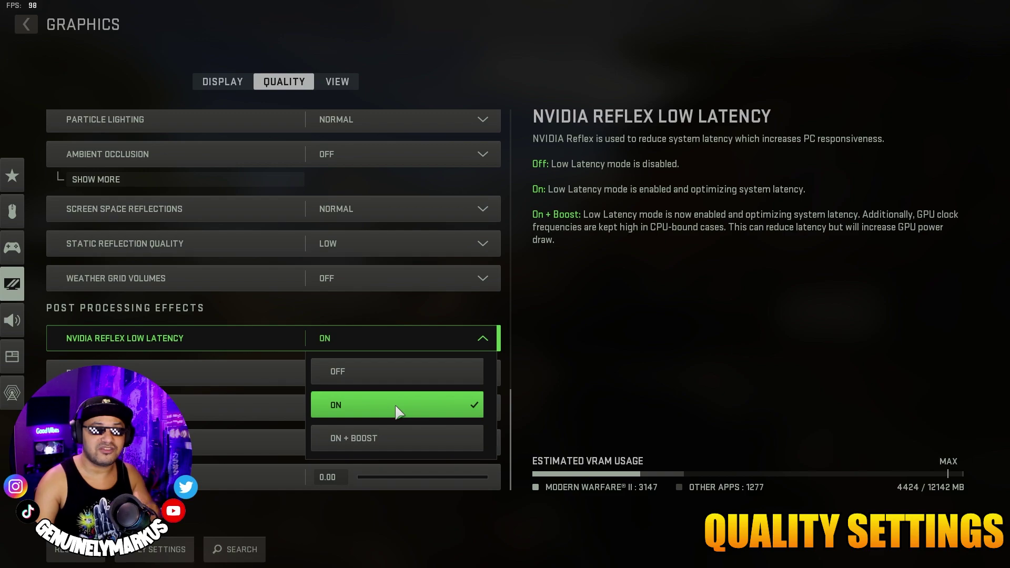
{"action": "left_click", "coordinate": [397, 410]}
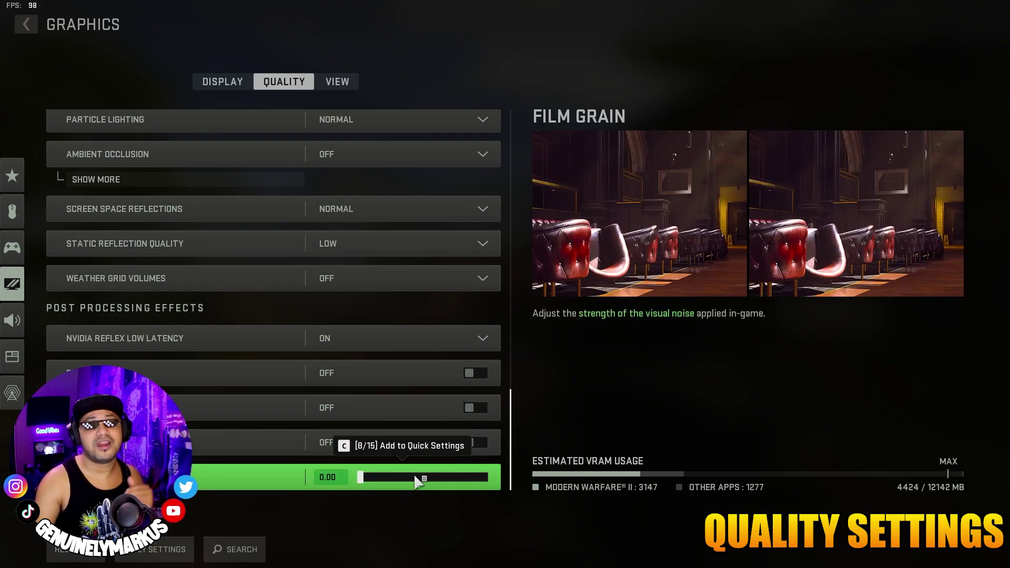
{"action": "left_click", "coordinate": [352, 84]}
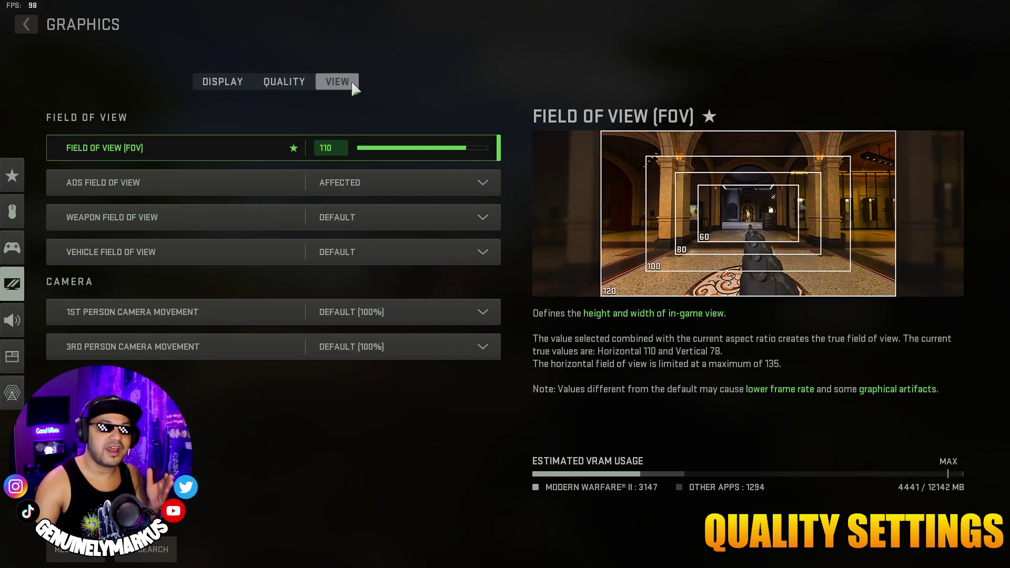
Confirm the Field of View value stays at 110
{"action": "left_click", "coordinate": [344, 152]}
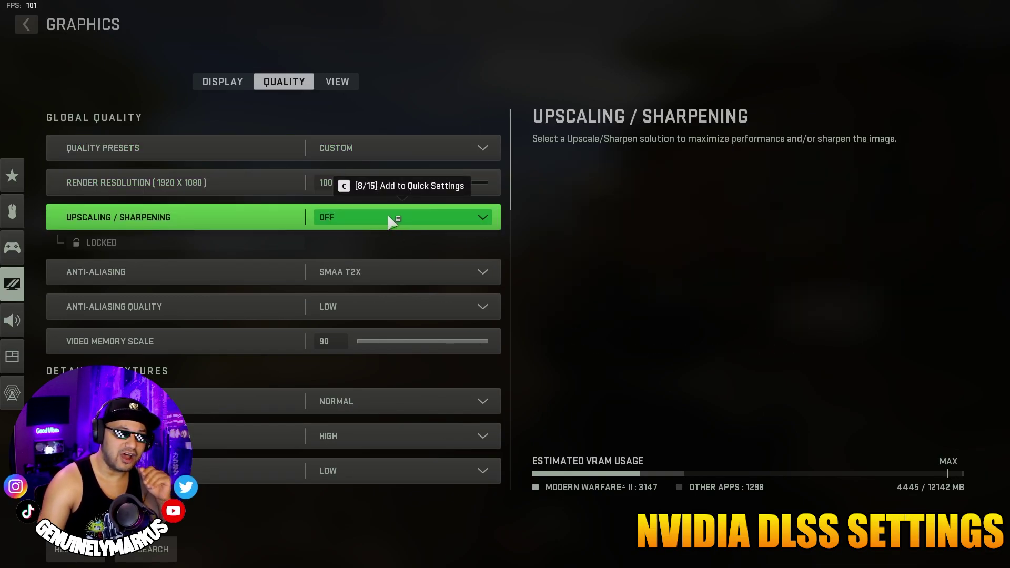
Switch upscaling to NVIDIA DLSS with the Balanced preset and apply the settings
{"action": "left_click", "coordinate": [388, 217]}
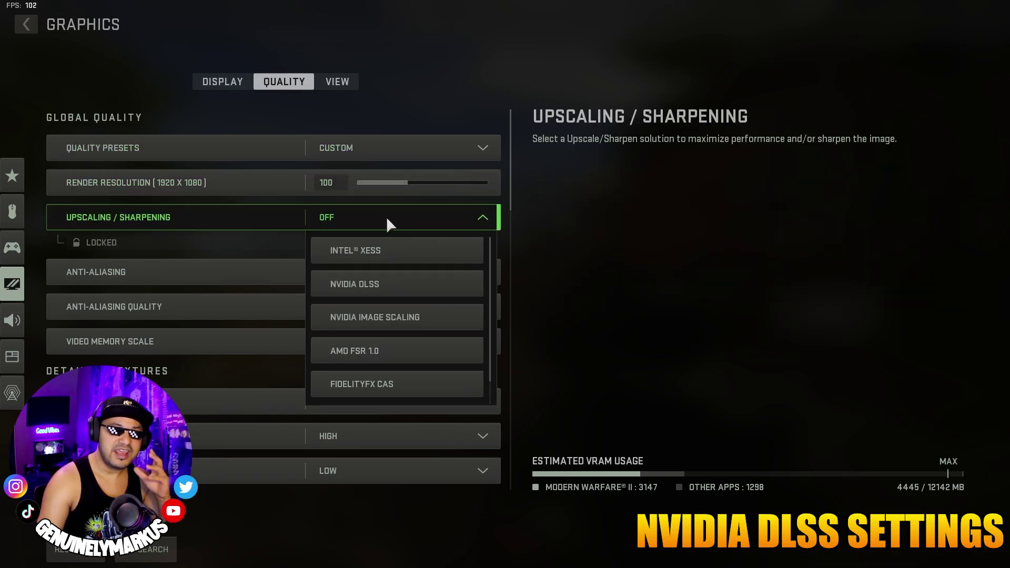
{"action": "left_click", "coordinate": [385, 286]}
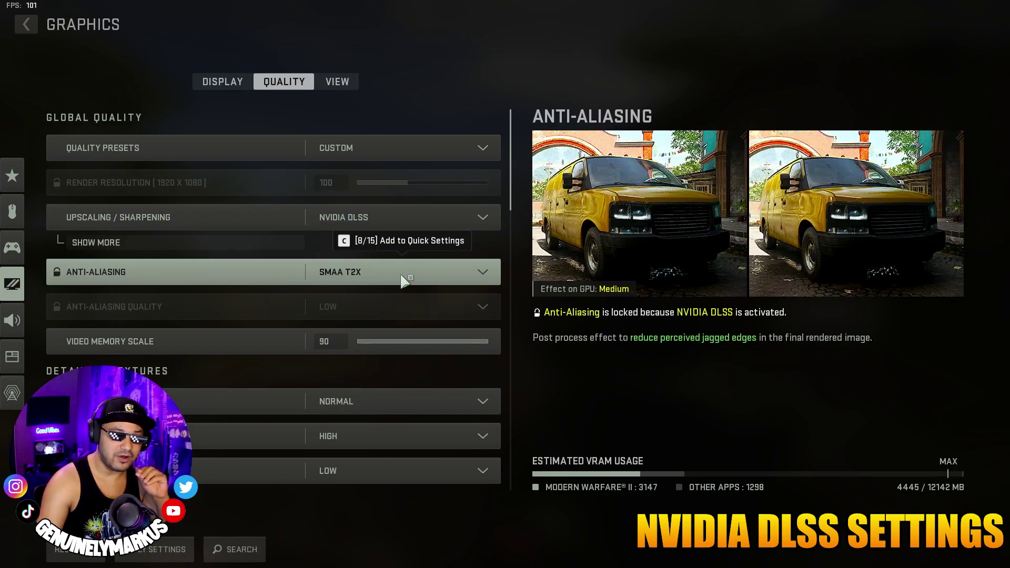
{"action": "left_click", "coordinate": [268, 244]}
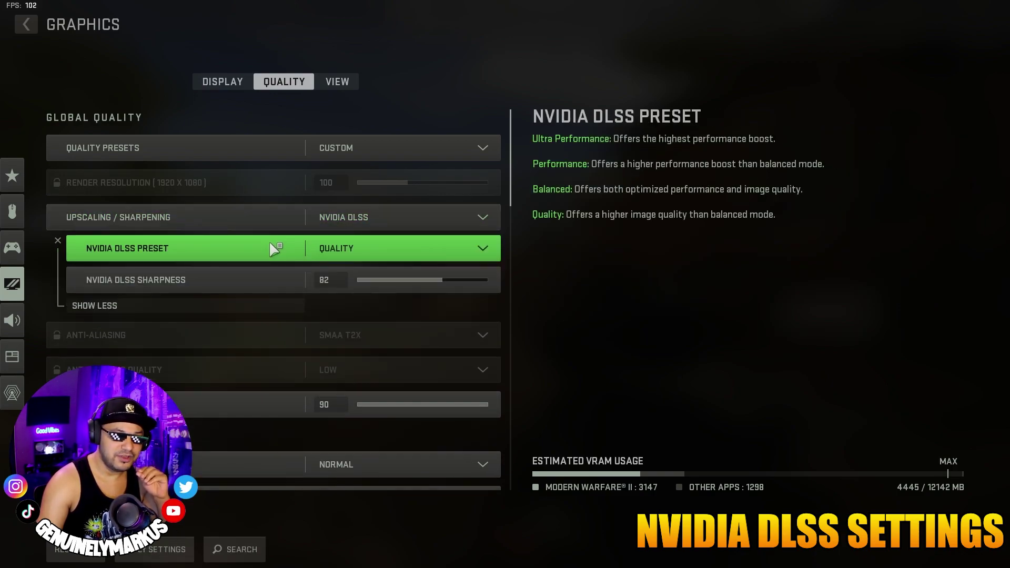
{"action": "left_click", "coordinate": [392, 259]}
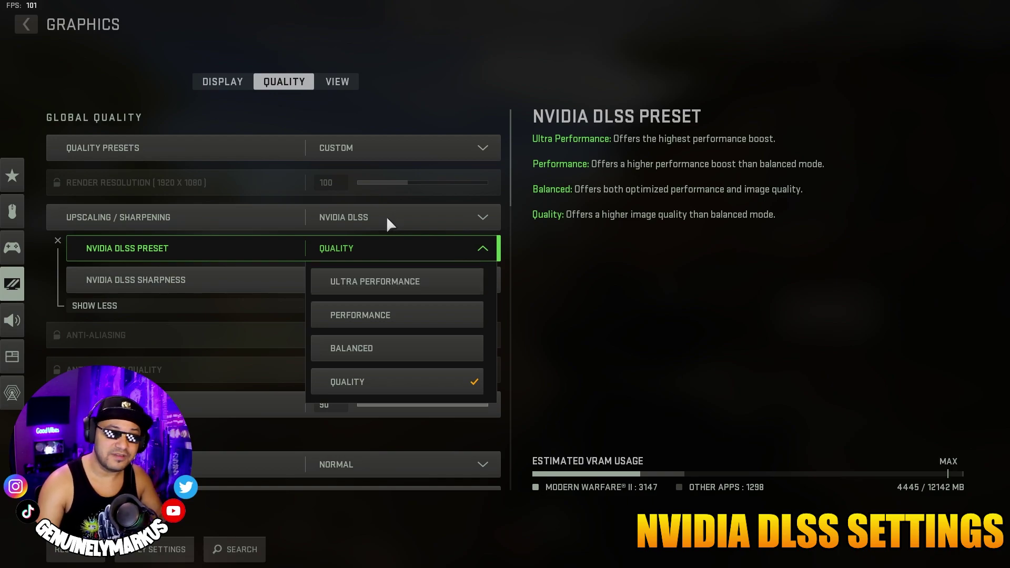
{"action": "left_click", "coordinate": [413, 349]}
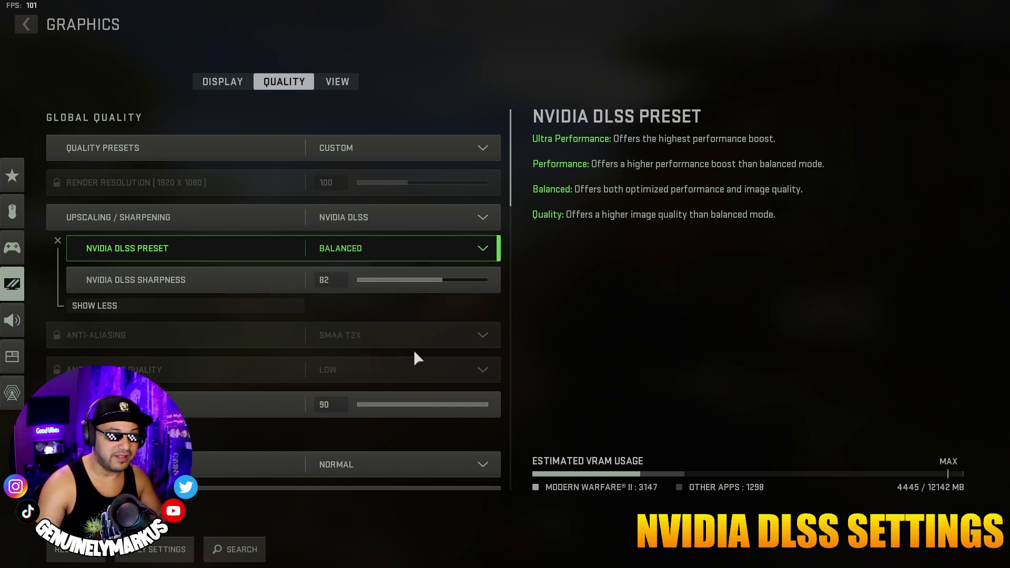
{"action": "left_click", "coordinate": [168, 549]}
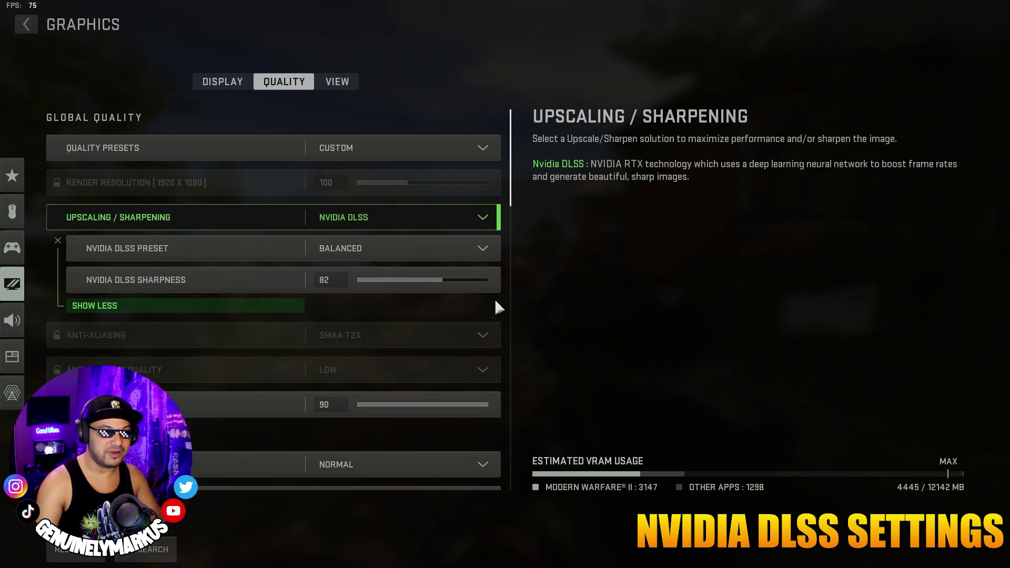
Back out of settings, then return to Quality with NVIDIA DLSS still the upscaler
{"action": "key", "text": "Escape"}
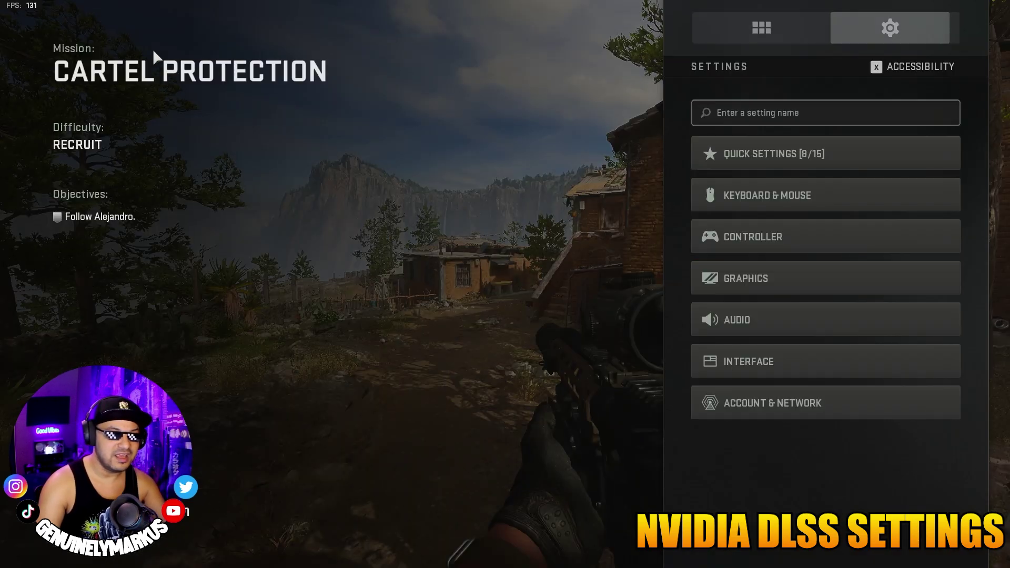
{"action": "key", "text": "Escape"}
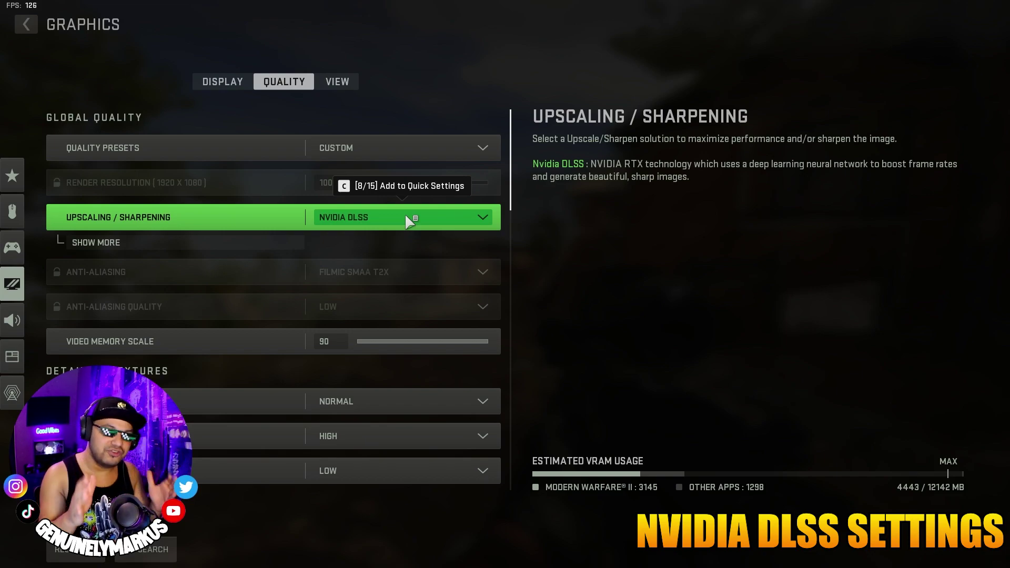
{"action": "left_click", "coordinate": [408, 220]}
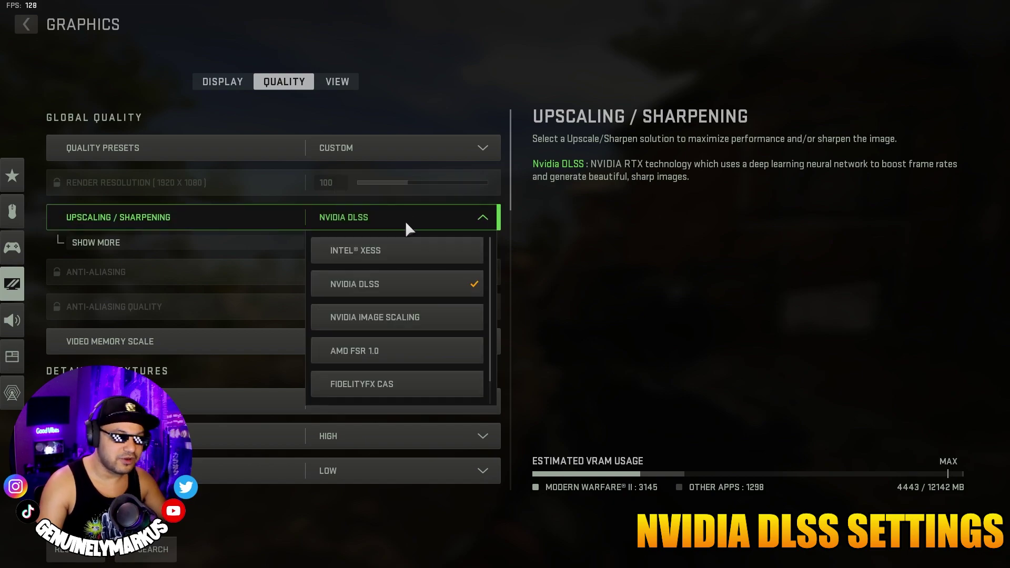
{"action": "left_click", "coordinate": [393, 288]}
{"action": "left_click", "coordinate": [225, 244]}
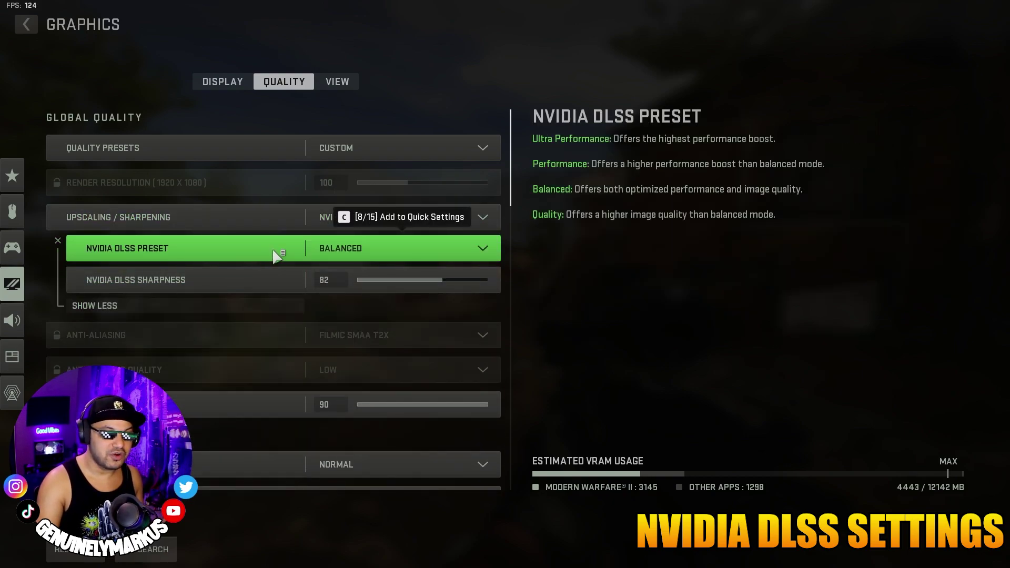
Keep the DLSS preset at Balanced and raise DLSS Sharpness from 82 to 100
{"action": "left_click", "coordinate": [401, 255]}
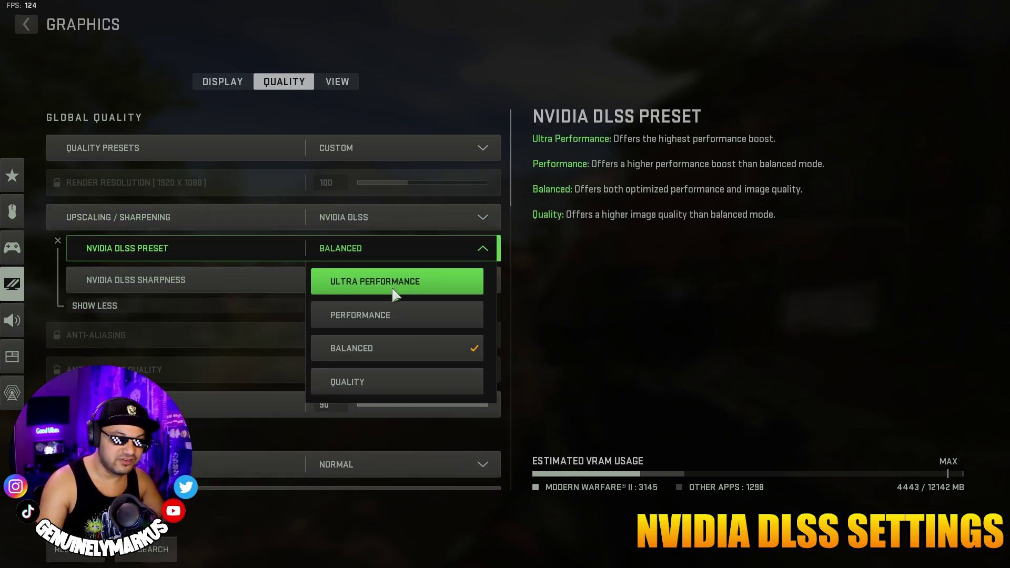
{"action": "left_click", "coordinate": [388, 345]}
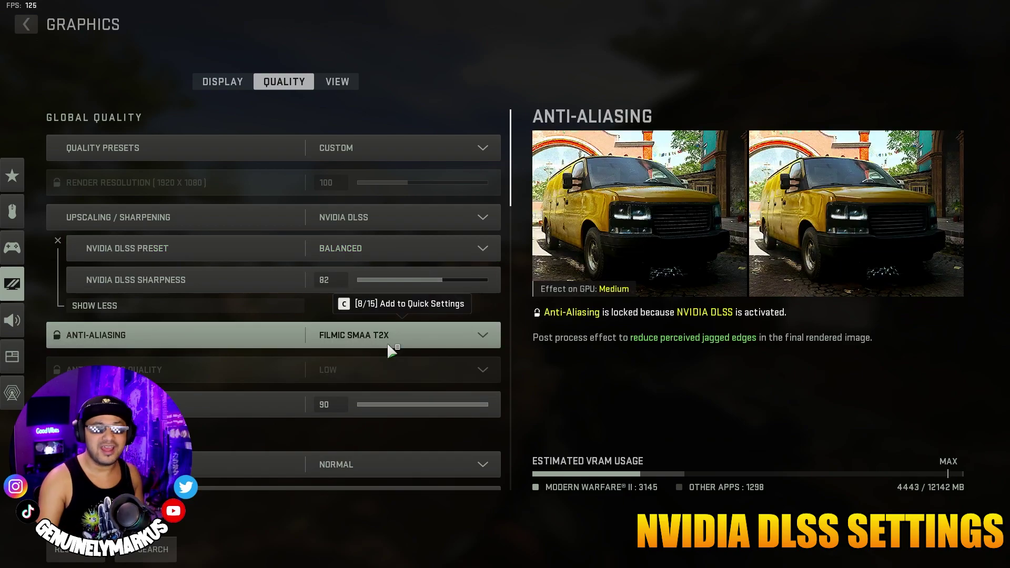
{"action": "left_click", "coordinate": [400, 251]}
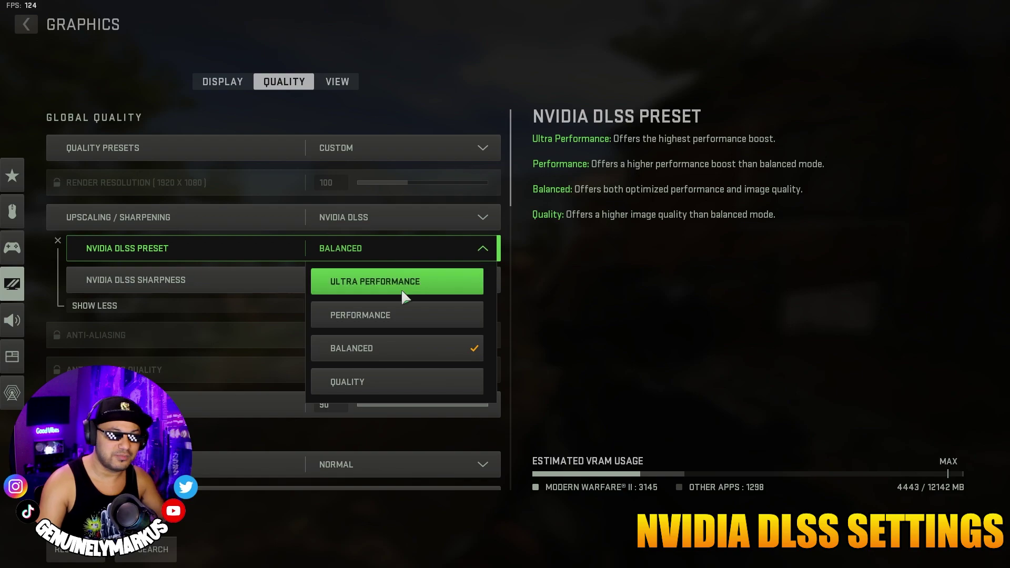
{"action": "left_click", "coordinate": [396, 360]}
{"action": "left_click_drag", "start_coordinate": [449, 289], "coordinate": [492, 286]}
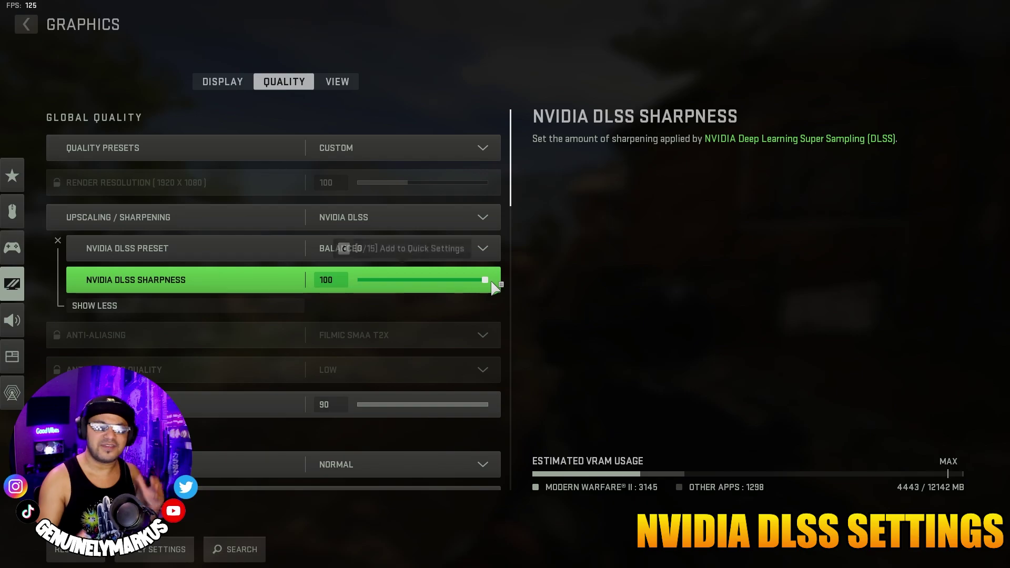